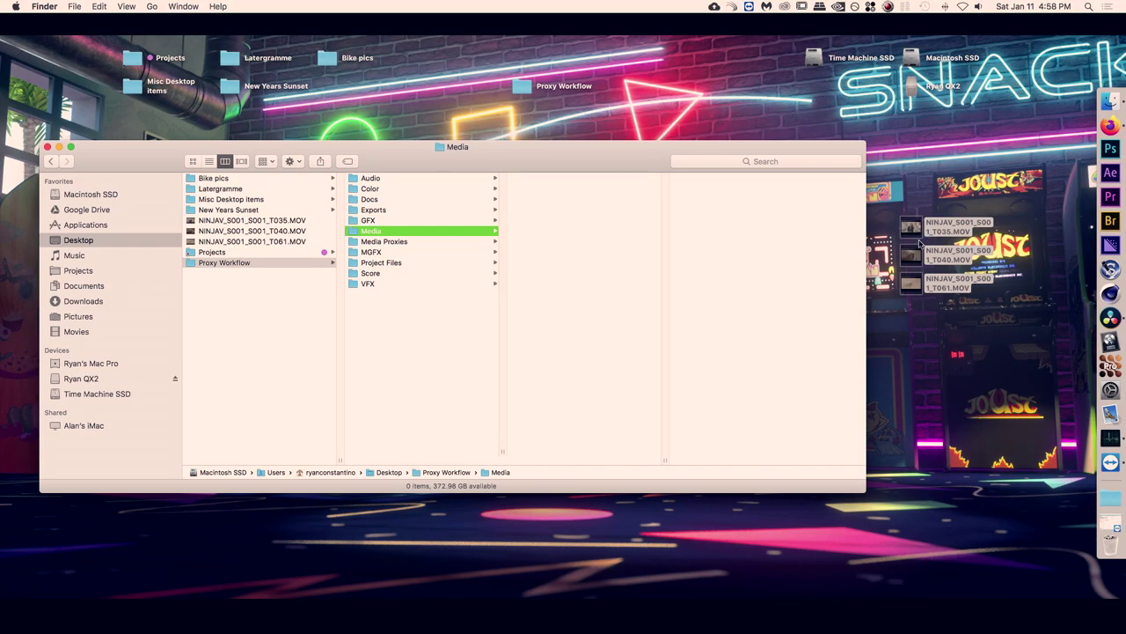
Move the three NINJAV clips from the desktop into the Proxy Workflow Media folder and open Untitled Project in DaVinci Resolve
drag(915, 231, 600, 248)
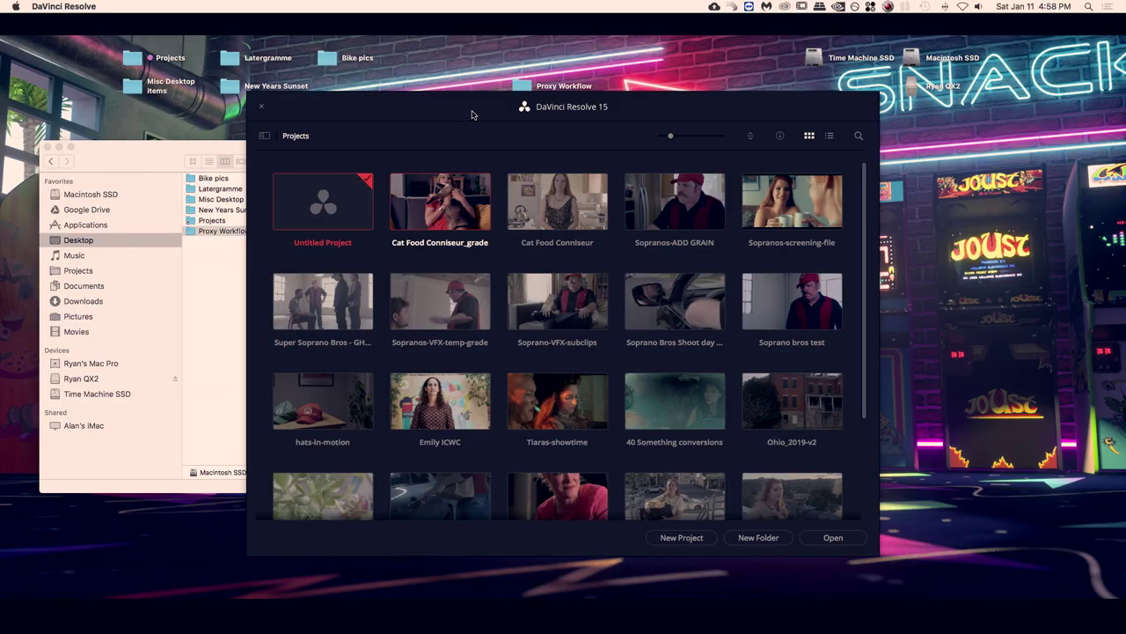
click(325, 206)
double_click(326, 207)
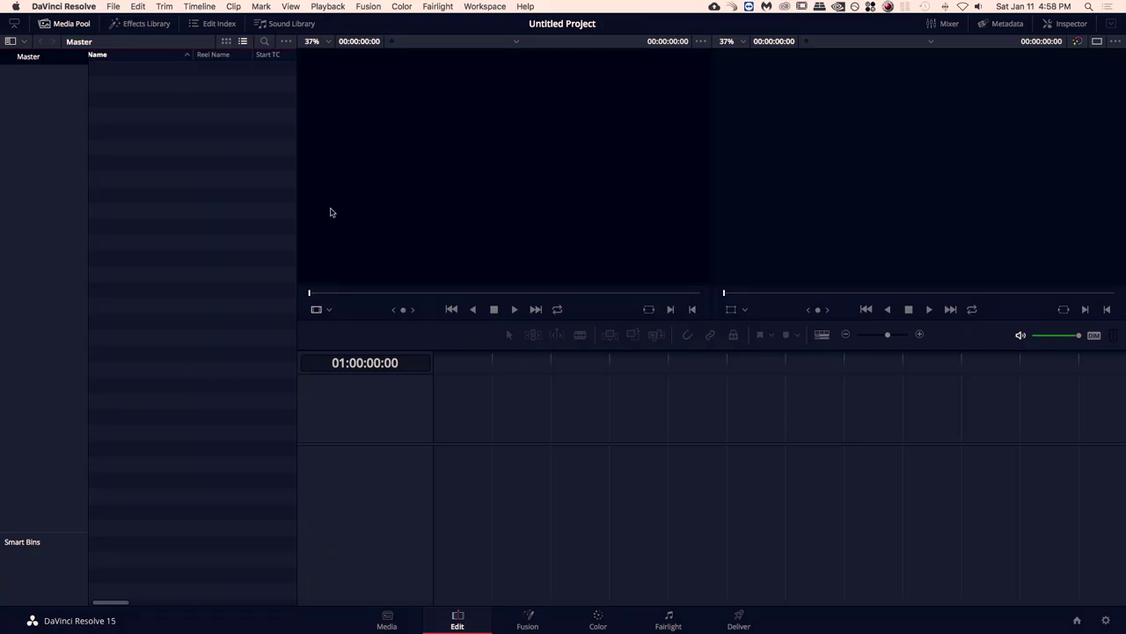
Import the three NINJAV clips from the Media folder into the Master bin, changing the project frame rate to match them
click(390, 621)
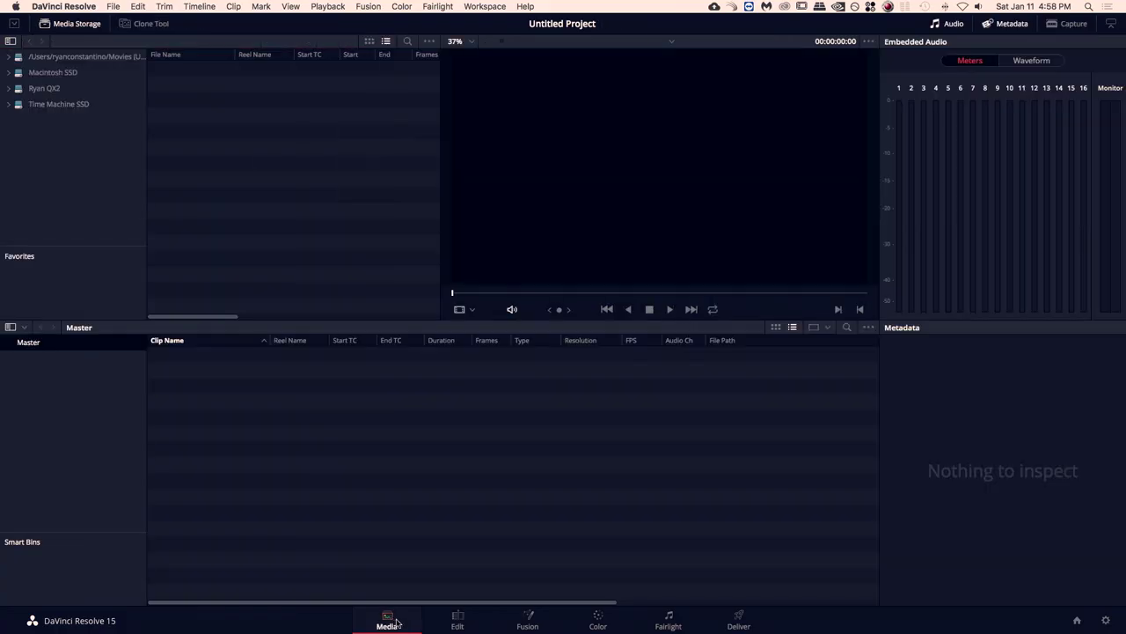
key(super+Tab)
key(super+Tab)
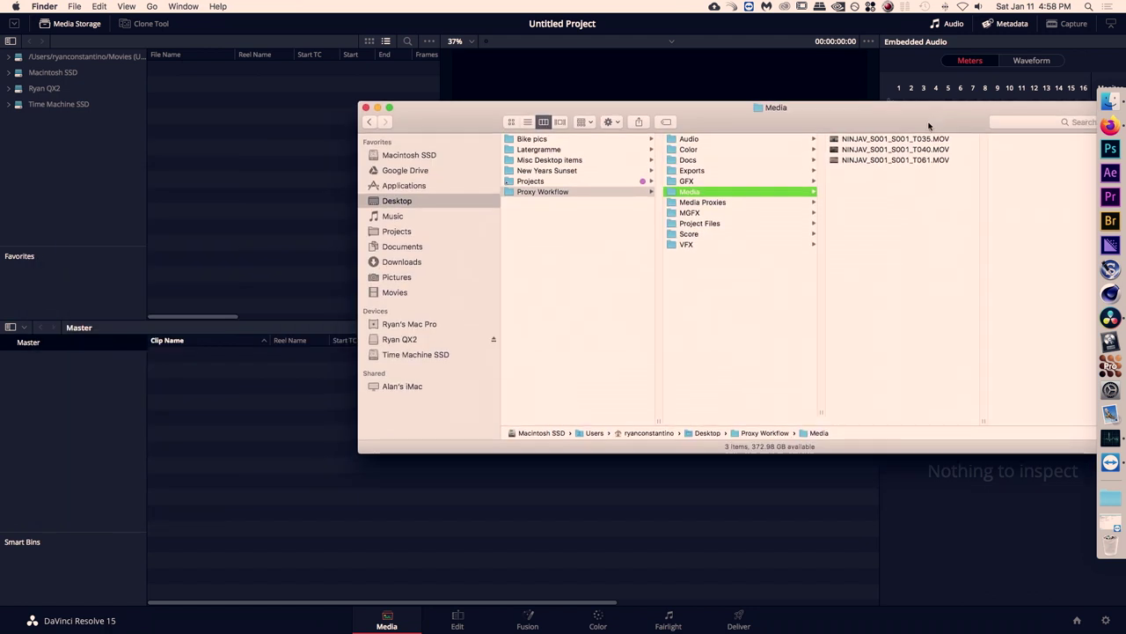
drag(915, 199, 294, 410)
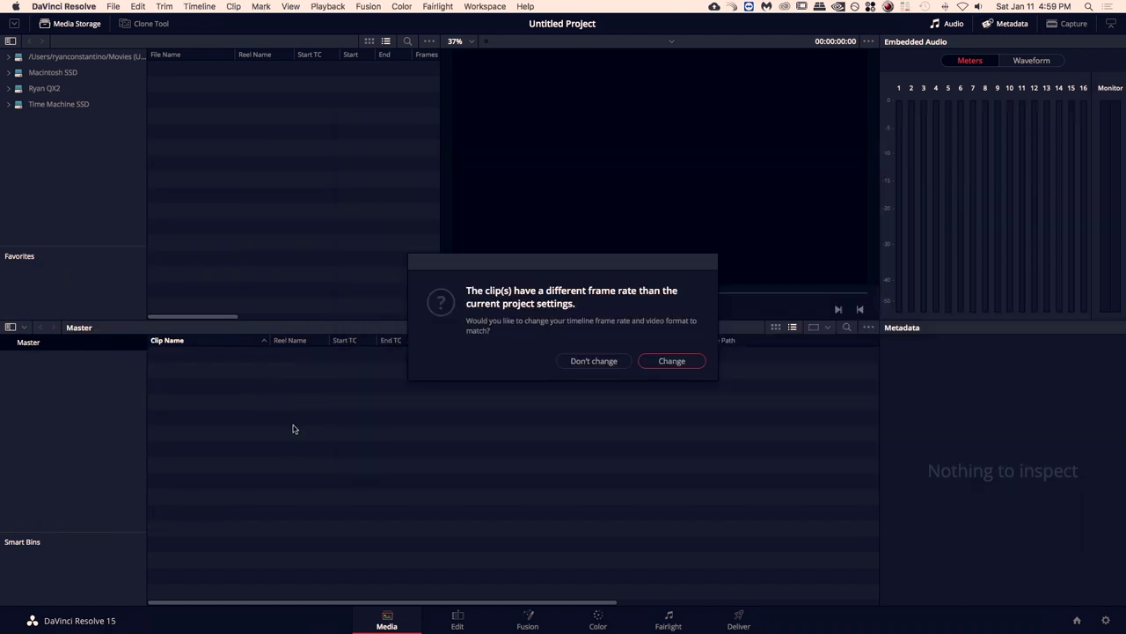
click(678, 364)
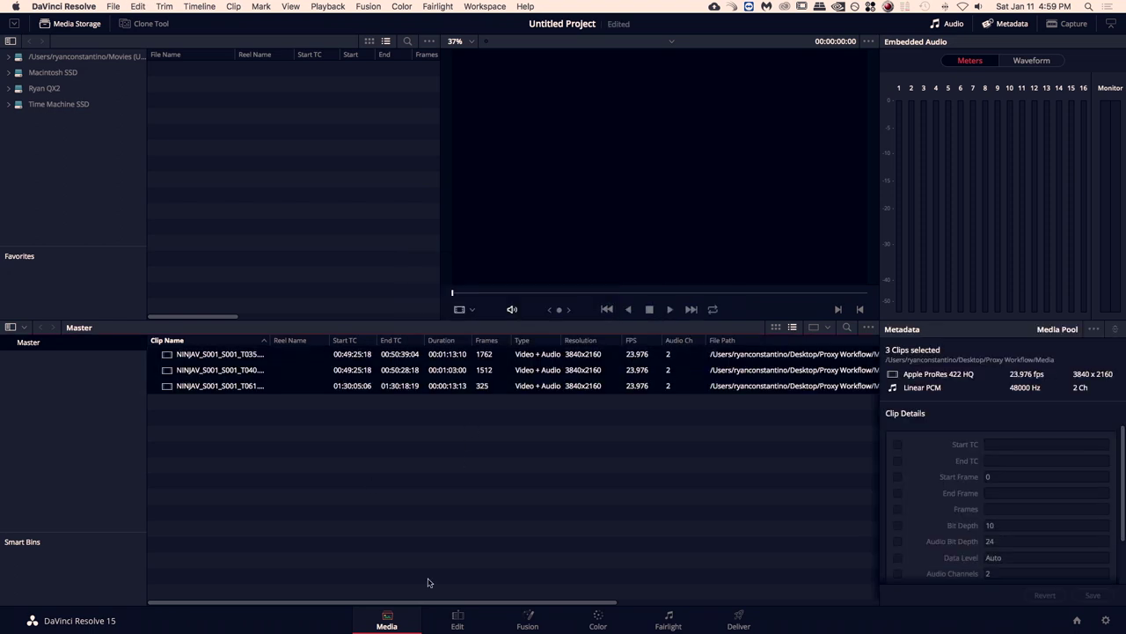
Create a new timeline named Timeline 1 from the three imported clips and scrub into the first clip
click(457, 620)
drag(194, 151, 141, 64)
right_click(140, 73)
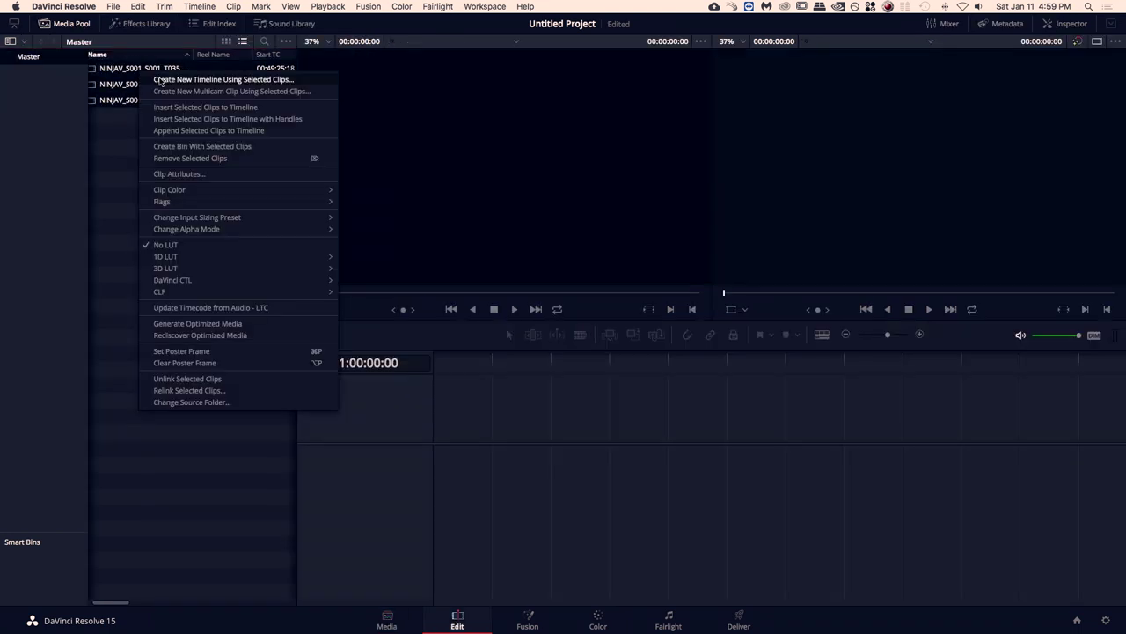
click(259, 79)
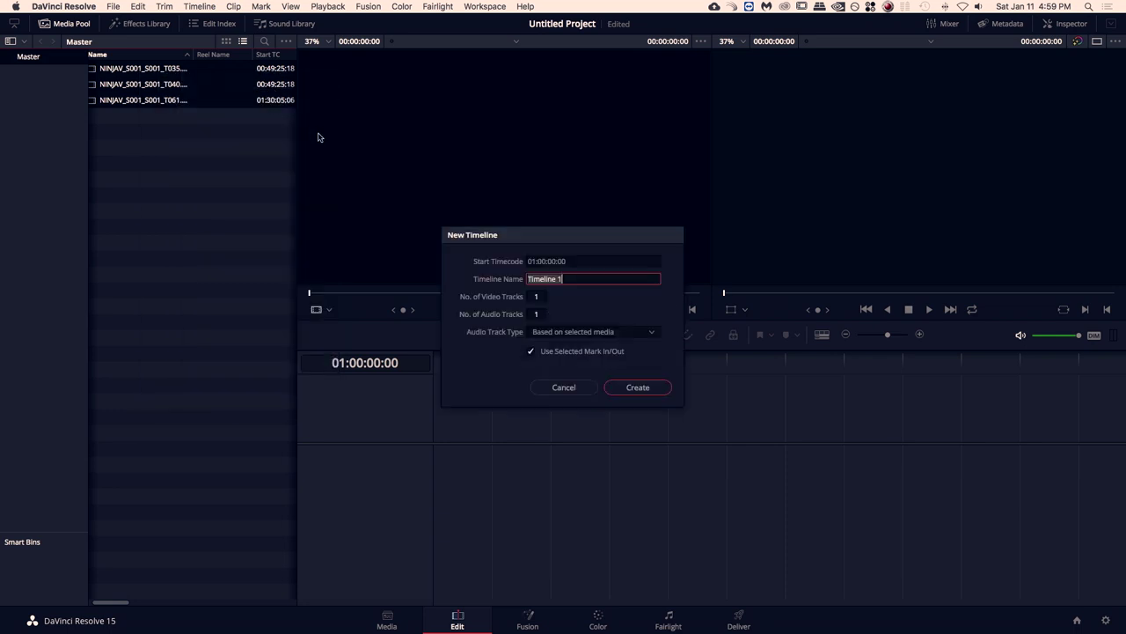
click(638, 388)
drag(481, 361, 556, 361)
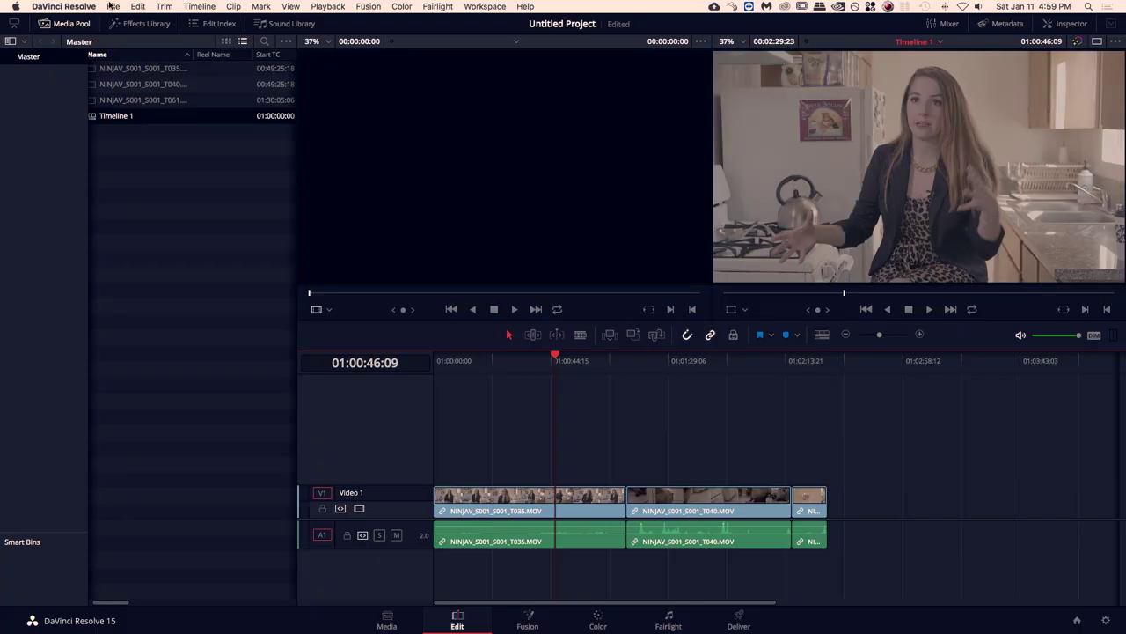
Set the project's timeline resolution to 3840 x 2160 Ultra HD and save the project settings
click(112, 6)
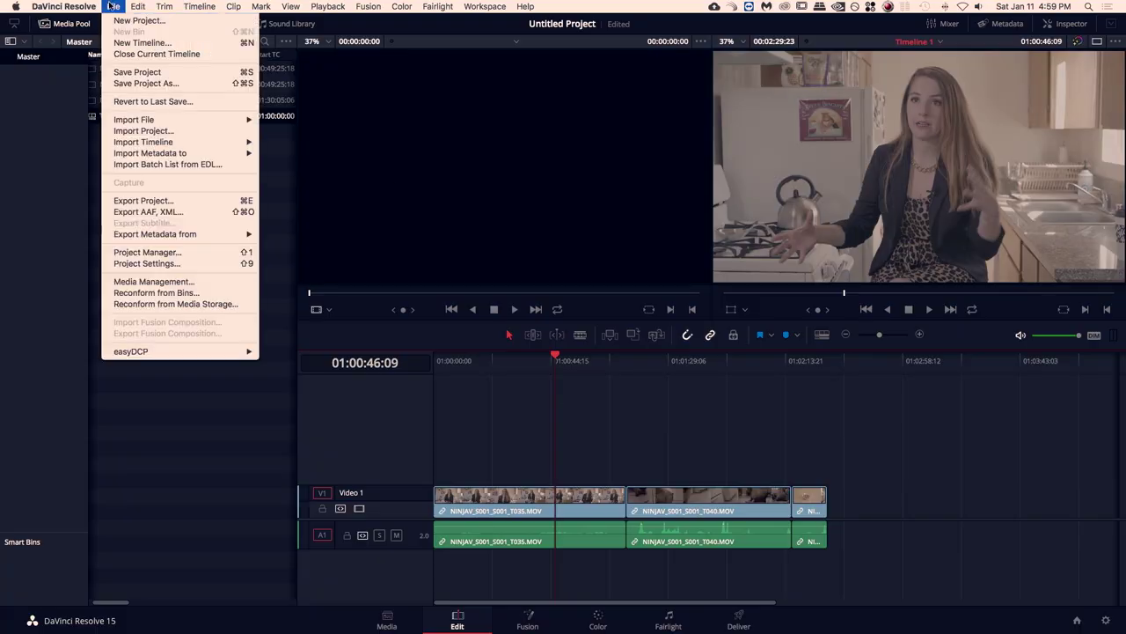
click(176, 265)
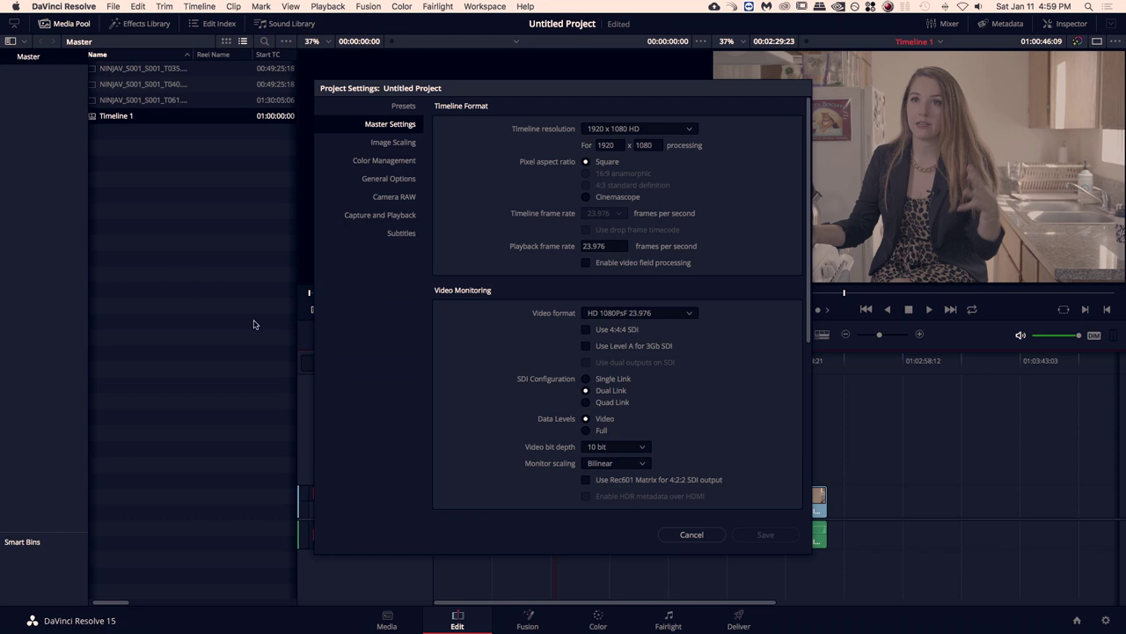
click(613, 131)
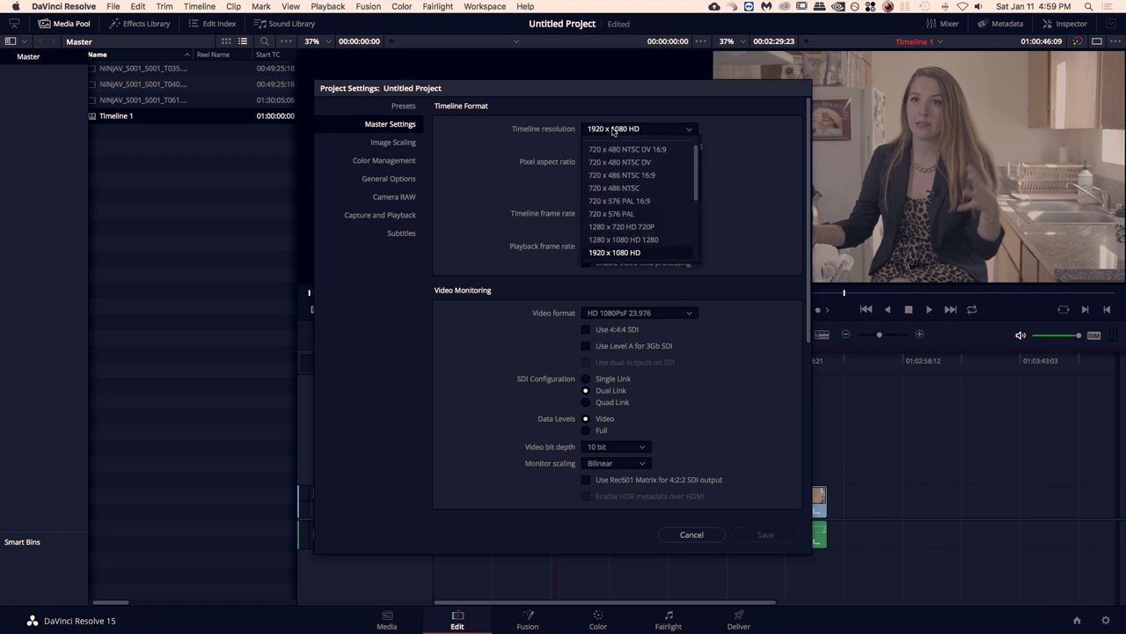
scroll(652, 220, down, 2)
click(632, 198)
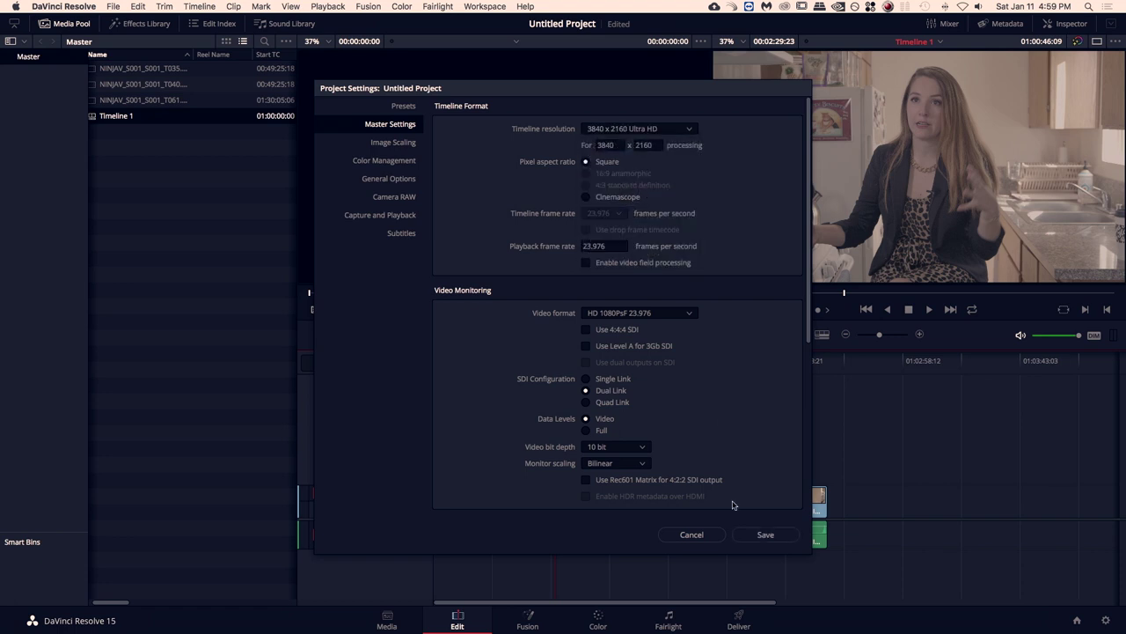
click(764, 534)
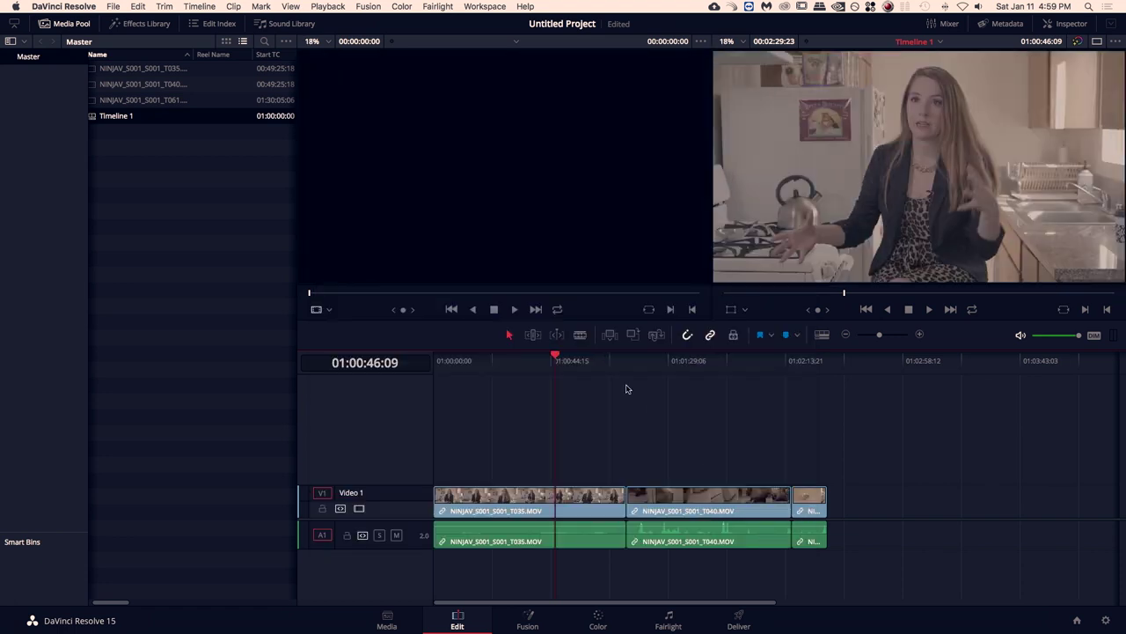
Bring the interview shot up for color grading and switch the node graph from Clip to Timeline level
drag(591, 356, 560, 360)
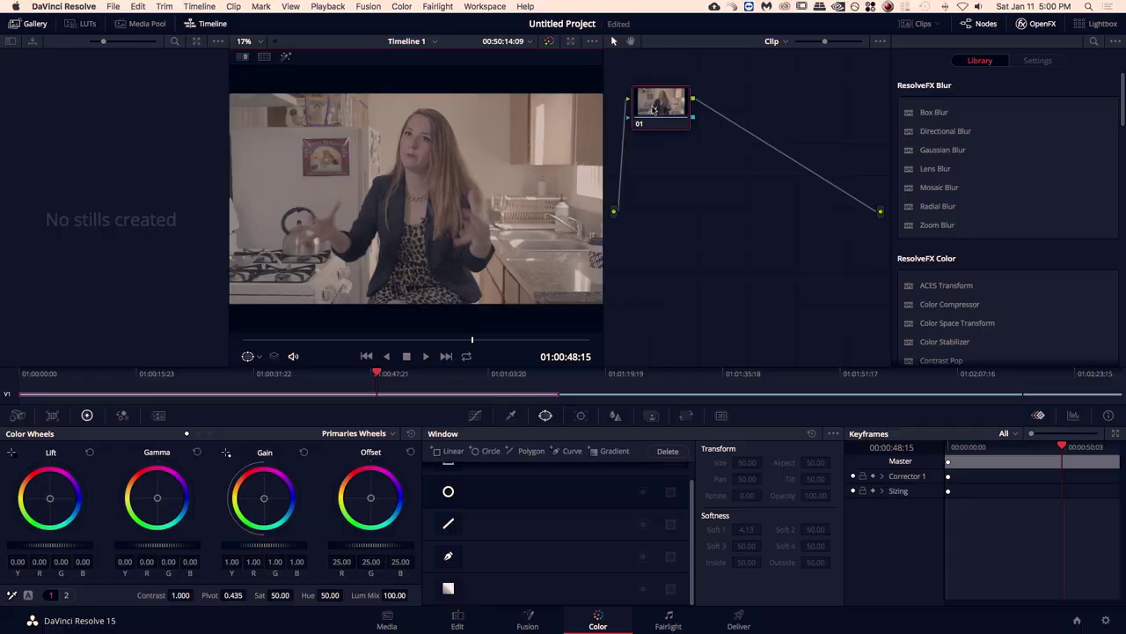
drag(660, 108, 711, 117)
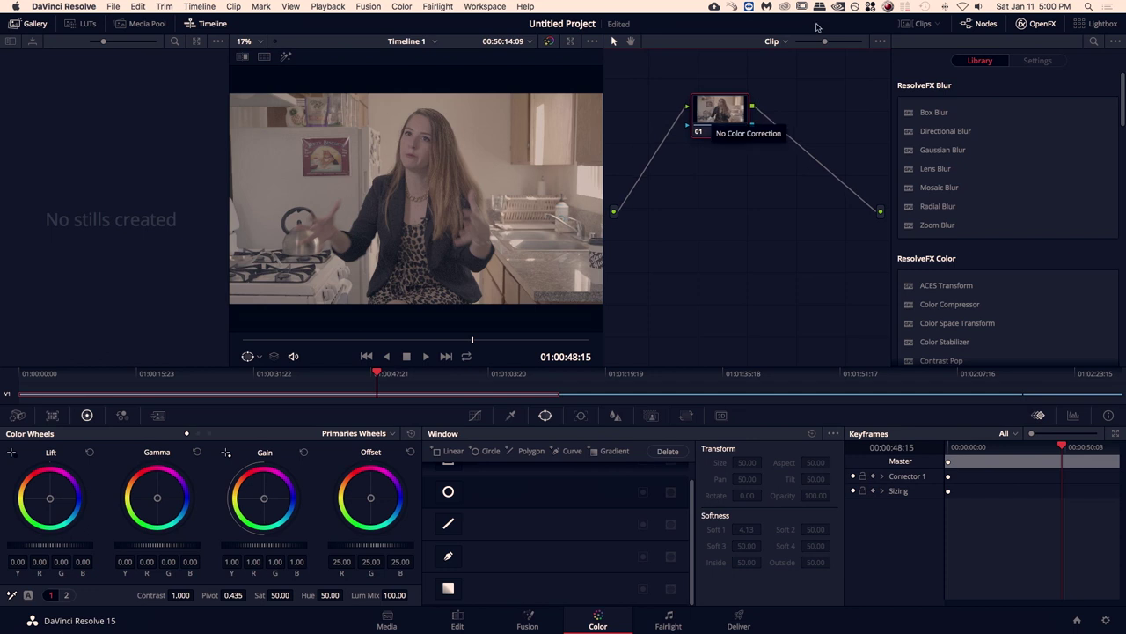
click(776, 42)
click(794, 73)
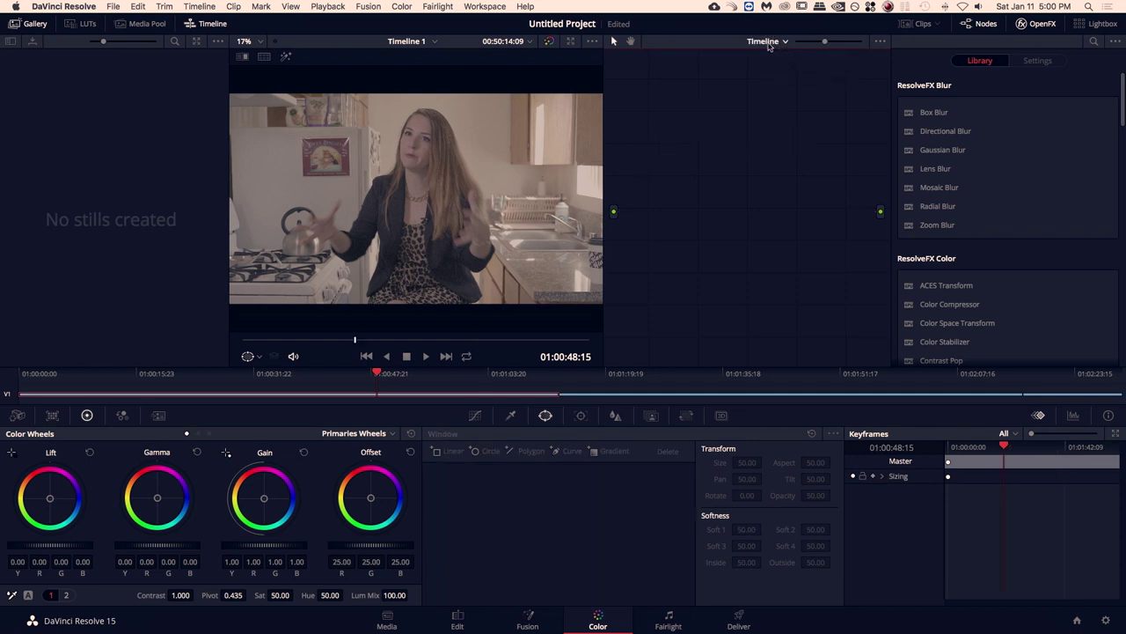
Add a serial node at timeline level, apply a 3D LUT from the VLogL_to_V709_forGH5_ver100_EN set, and preview the image enlarged
key(alt+s)
drag(655, 103, 702, 103)
right_click(716, 107)
mouse_move(745, 223)
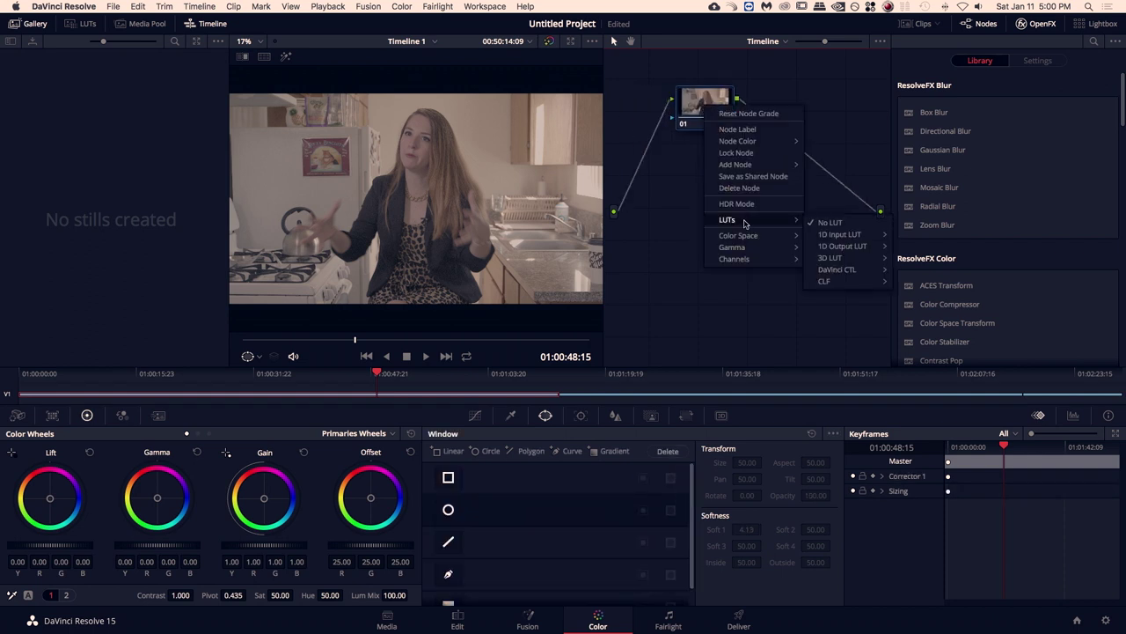
mouse_move(849, 258)
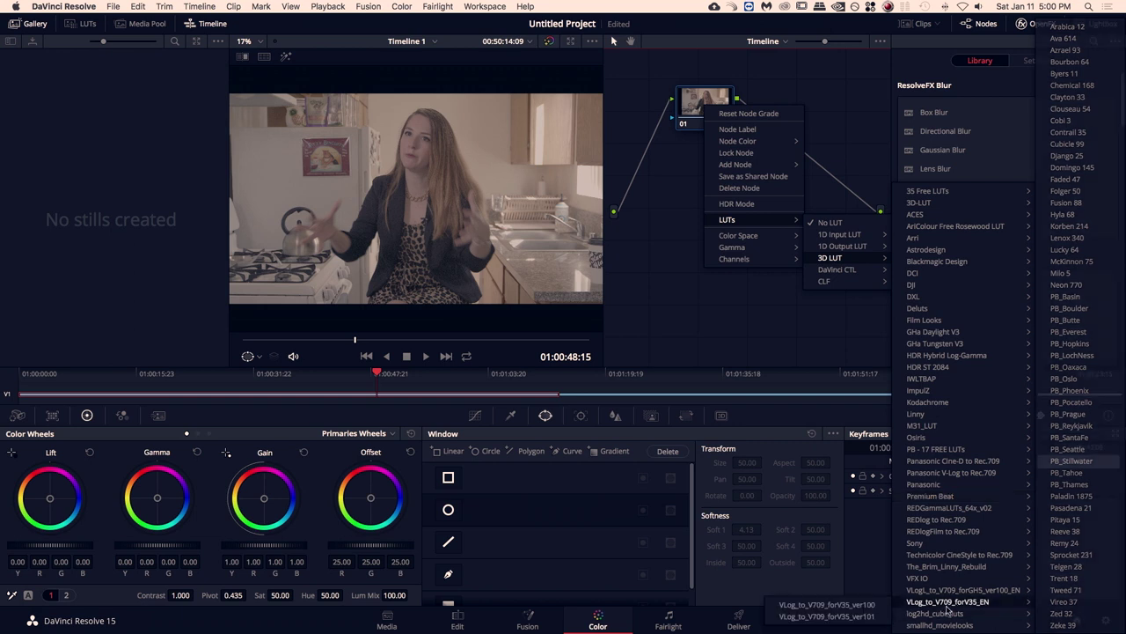
mouse_move(959, 589)
click(871, 594)
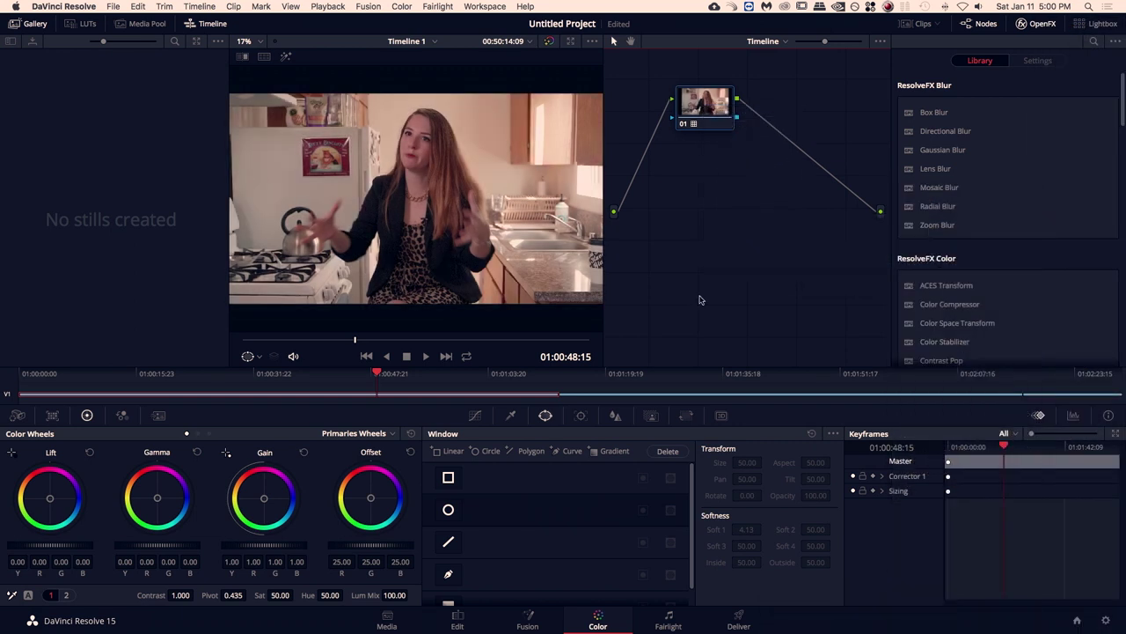
key(alt+f)
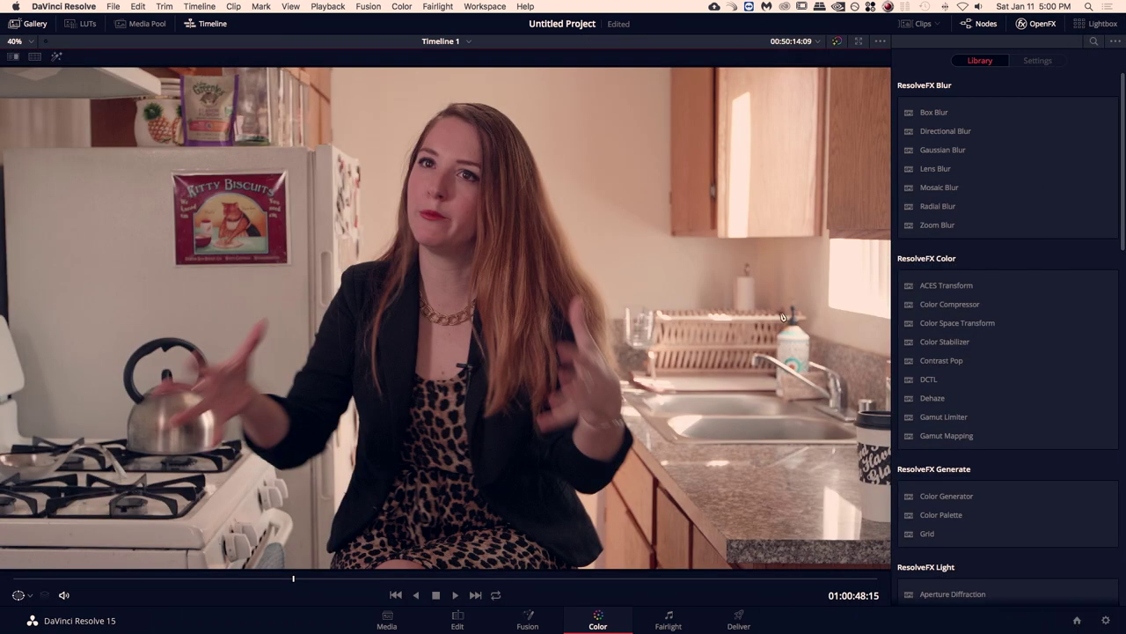
key(alt+f)
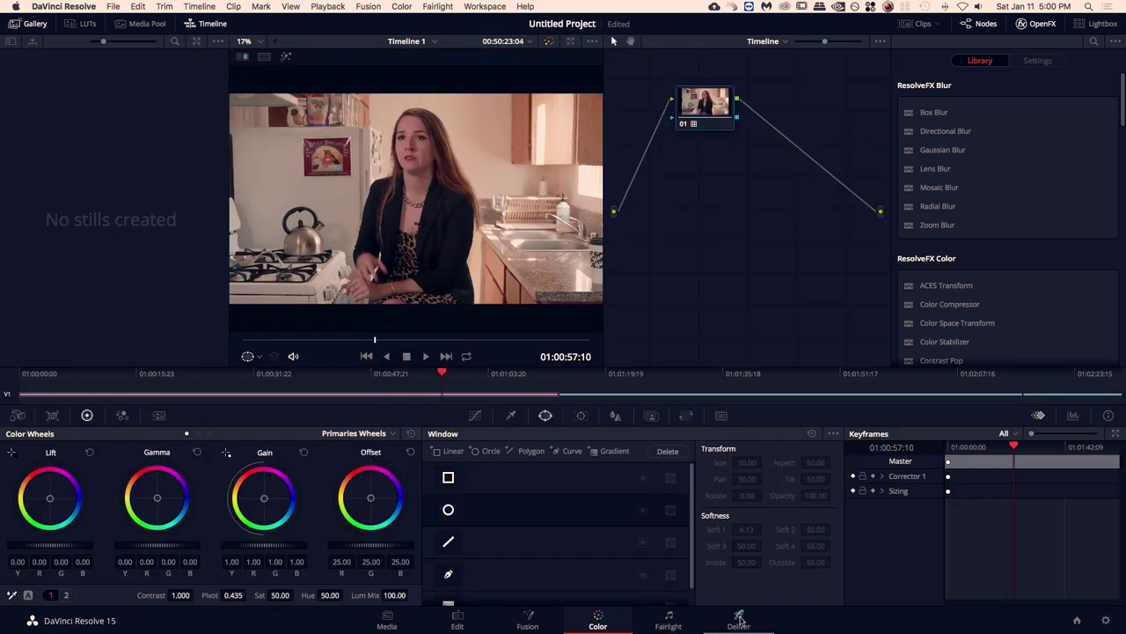
Configure the delivery to render individual clips as QuickTime with the Apple ProRes codec, type Apple ProRes 422 Proxy
click(739, 621)
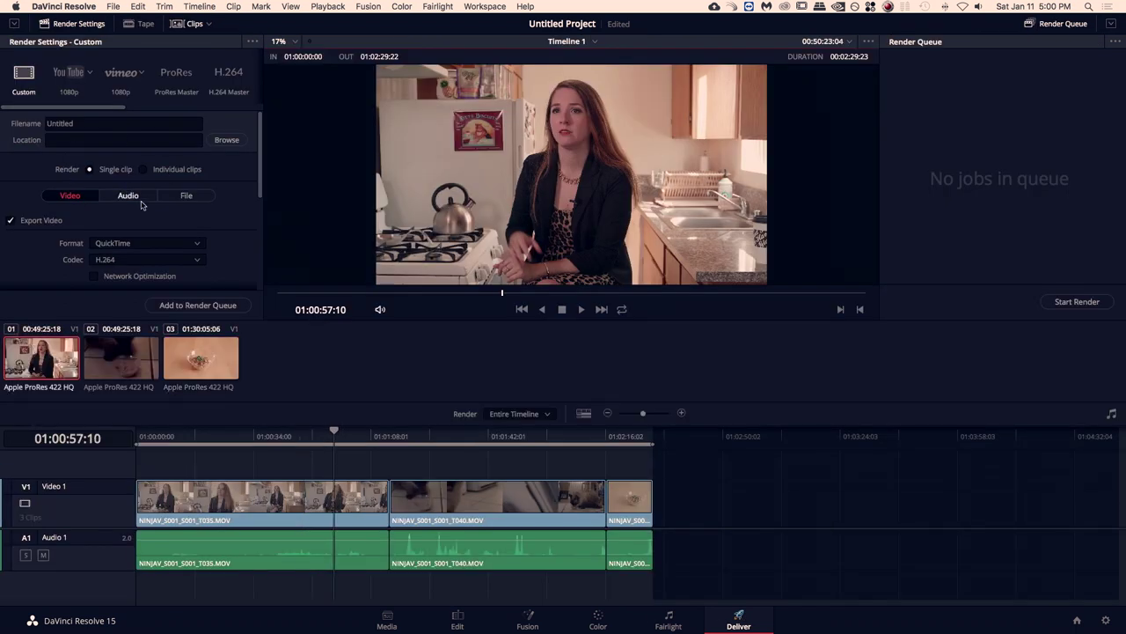
click(177, 170)
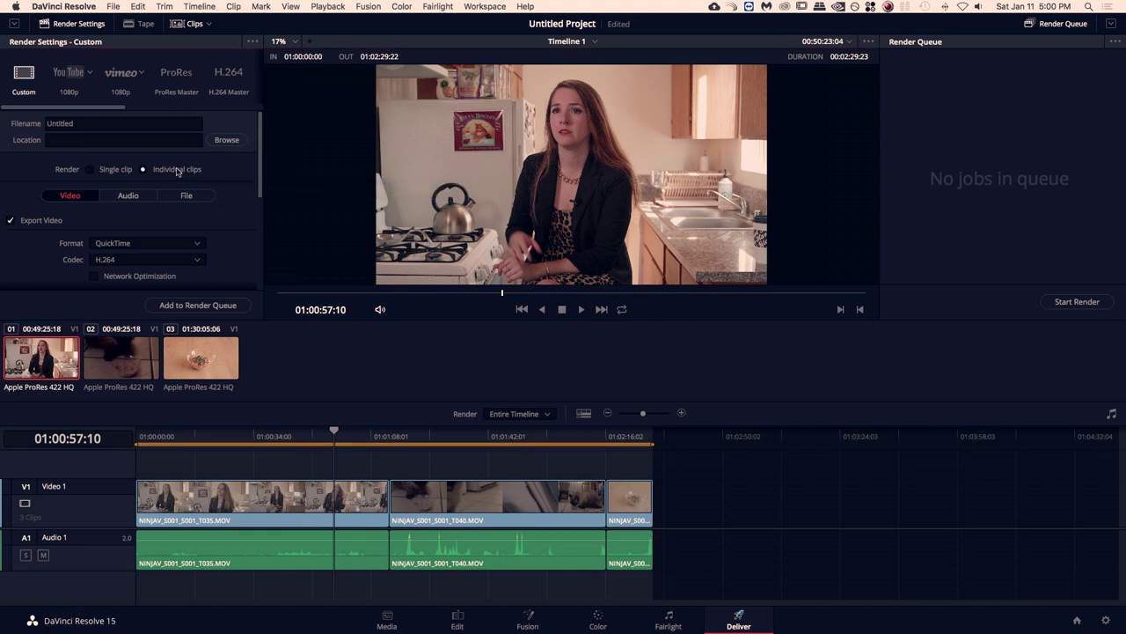
drag(257, 129, 253, 169)
click(145, 193)
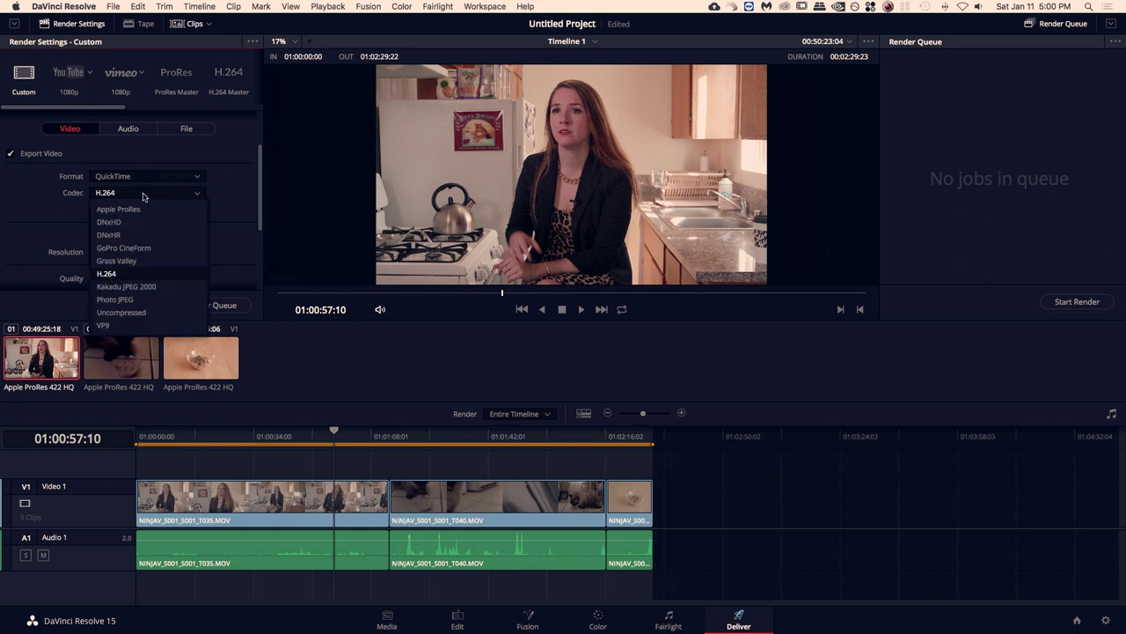
click(153, 209)
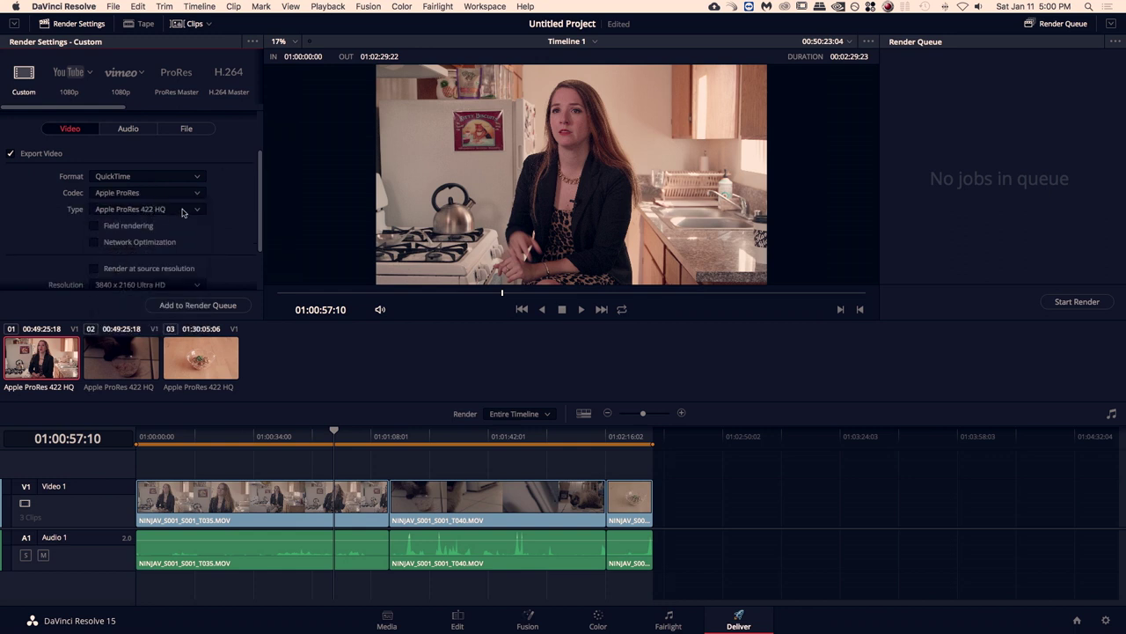
click(182, 210)
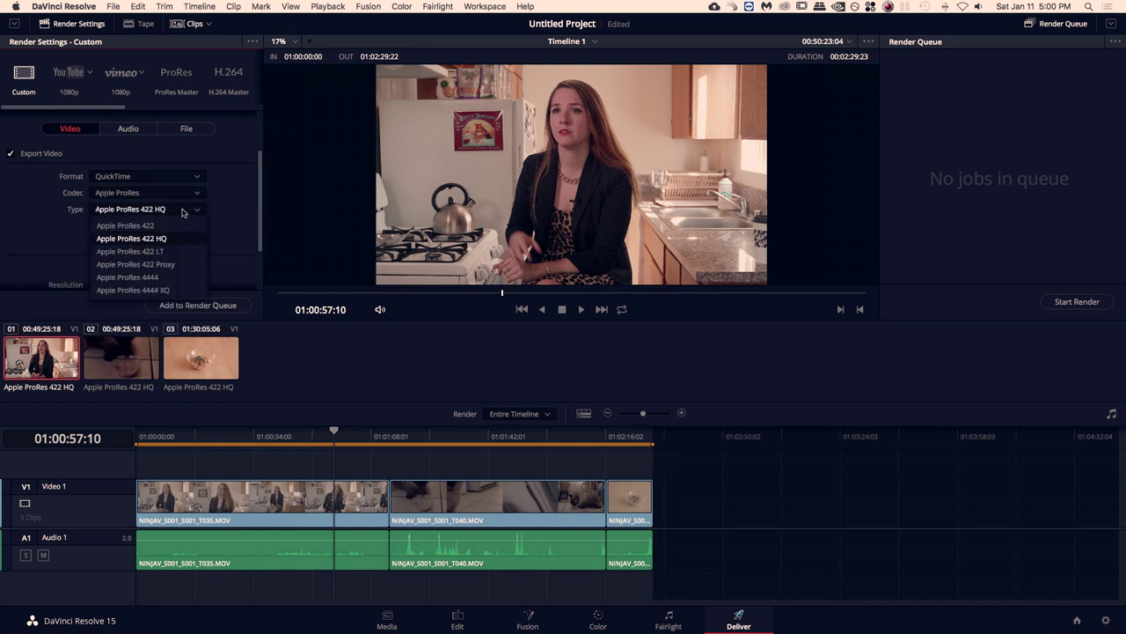
click(155, 265)
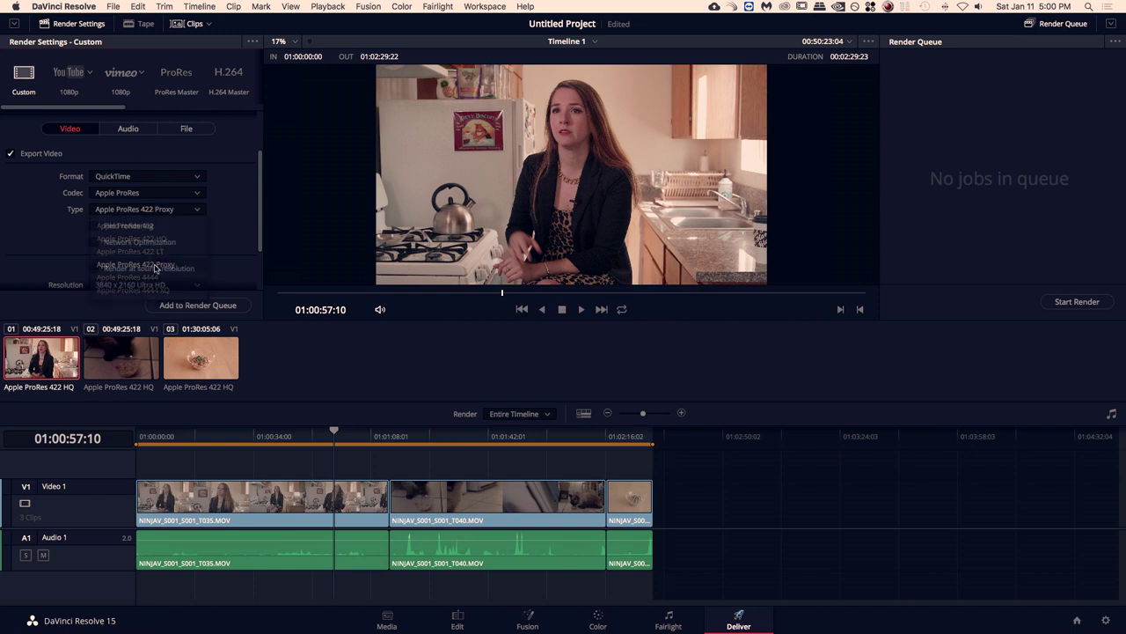
Have the rendered files use their source names and set the render location to the Media Proxies folder
click(187, 130)
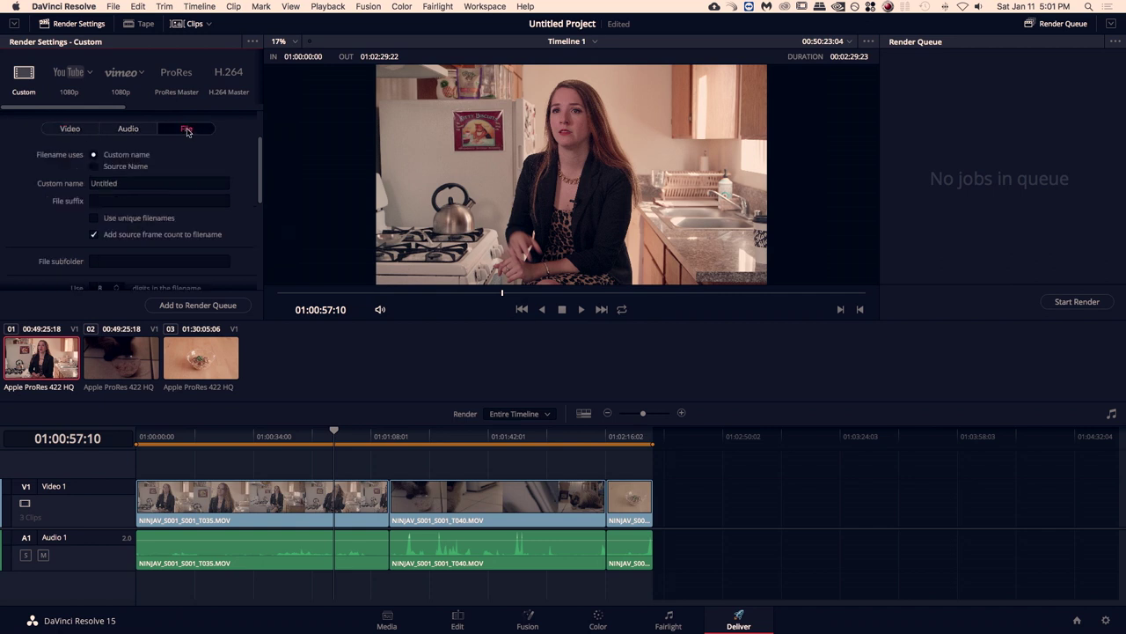
click(110, 169)
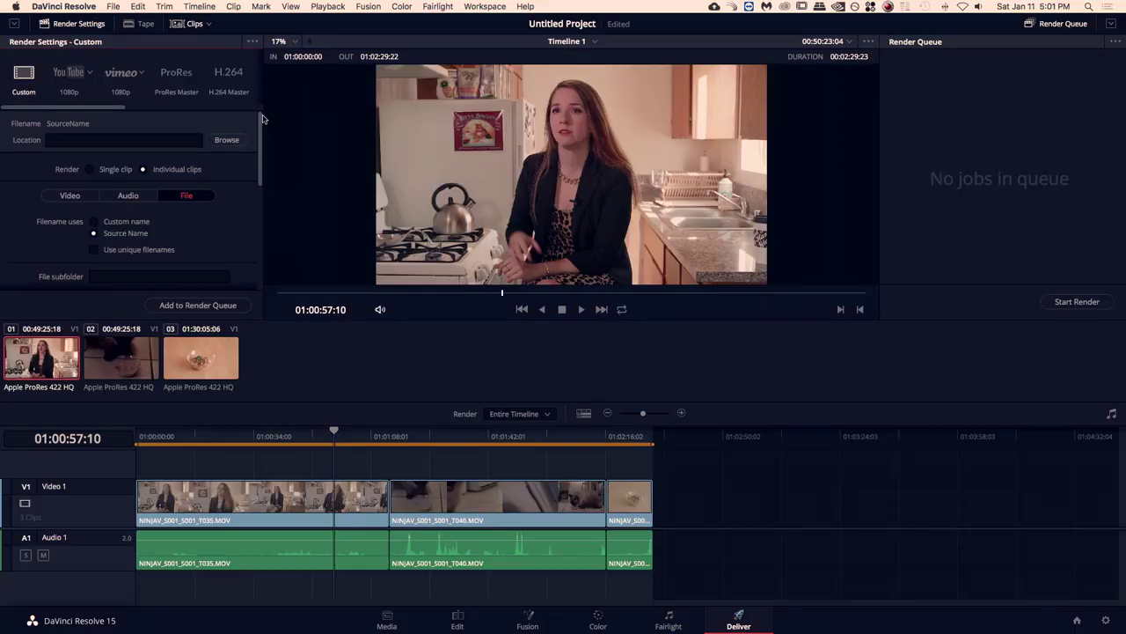
click(226, 140)
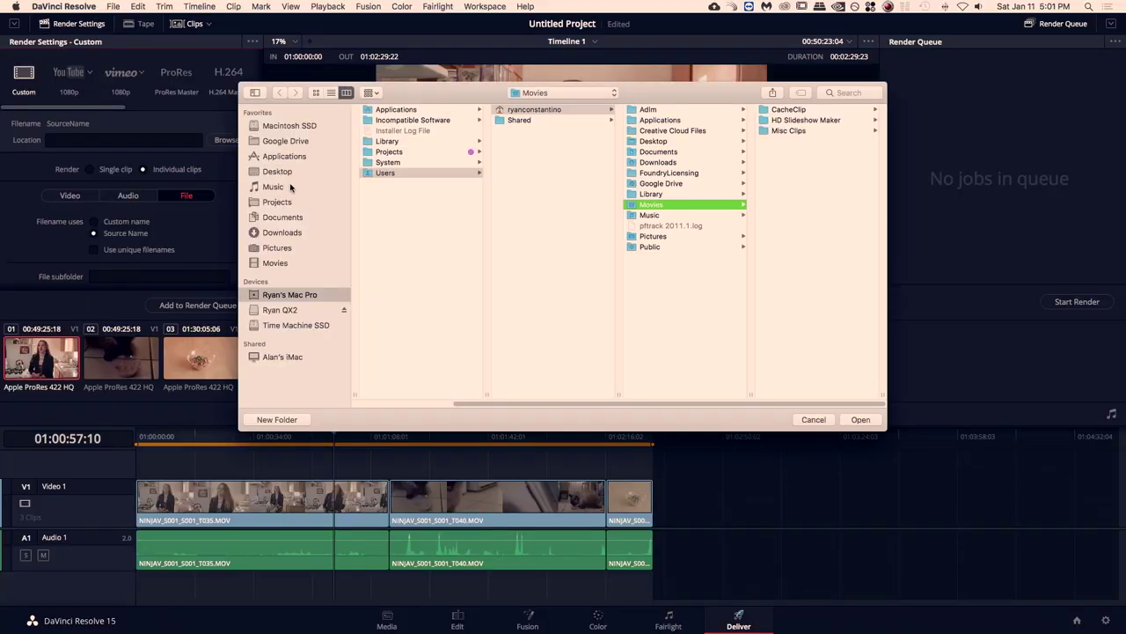
click(551, 95)
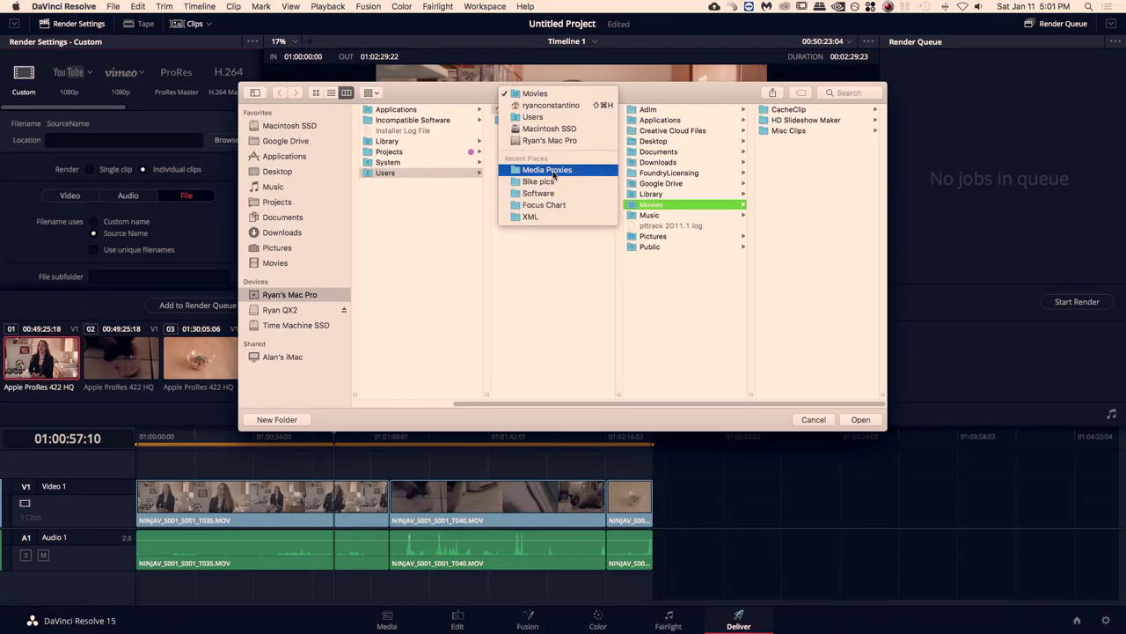
click(555, 171)
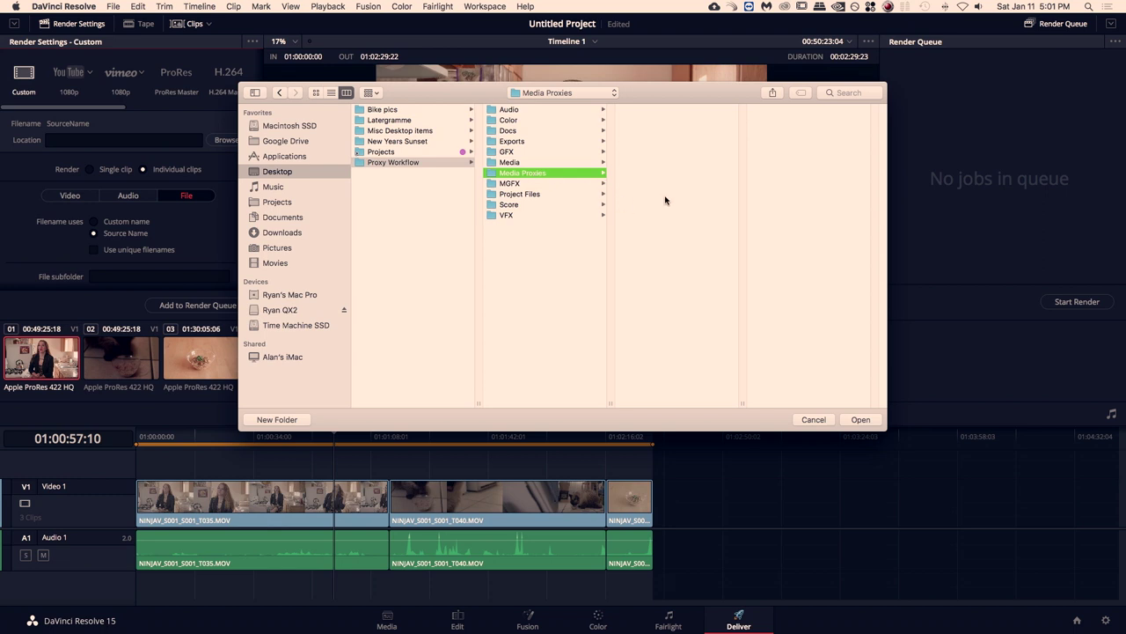
click(860, 419)
Set the video output resolution to 1920 x 1080 HD, then queue and render the proxy clips
click(70, 196)
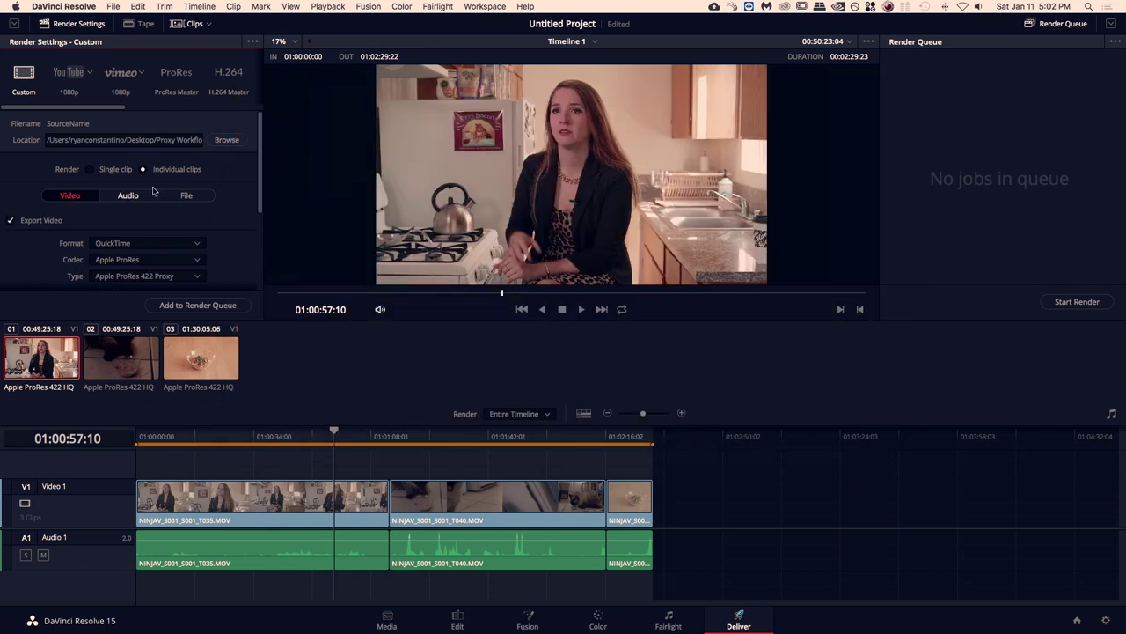
drag(260, 137, 262, 216)
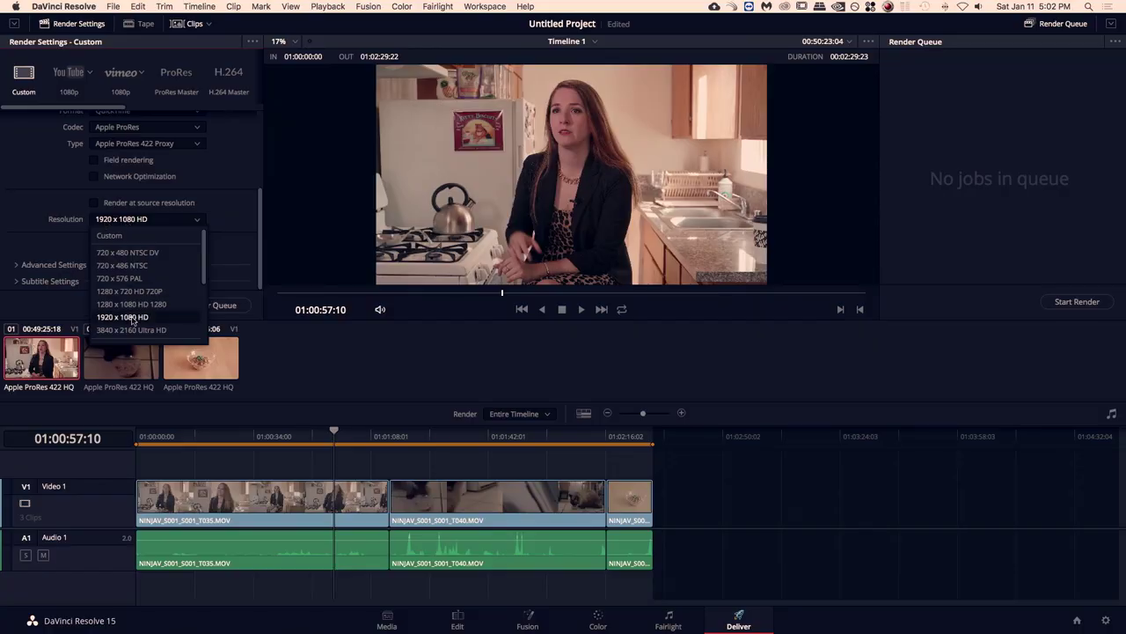
click(132, 319)
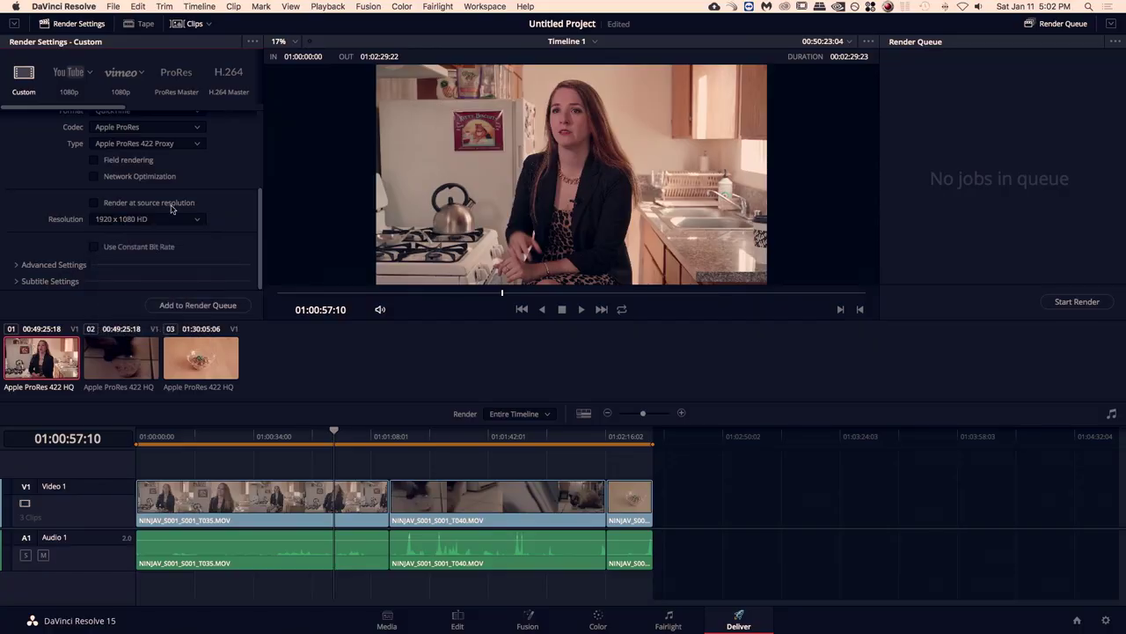
click(200, 307)
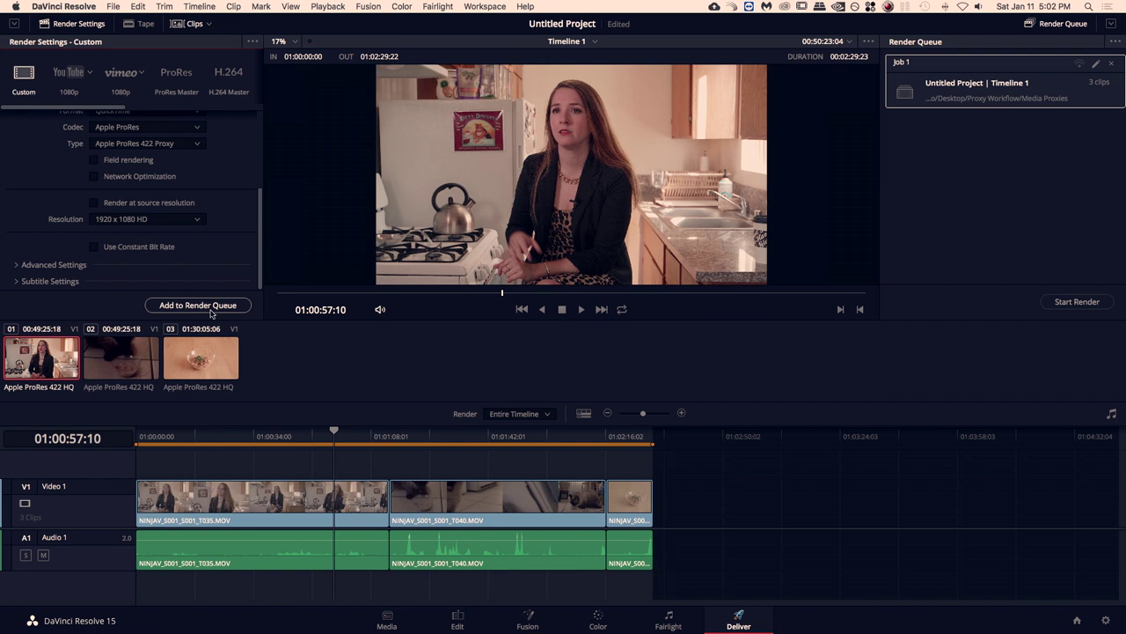
click(1077, 302)
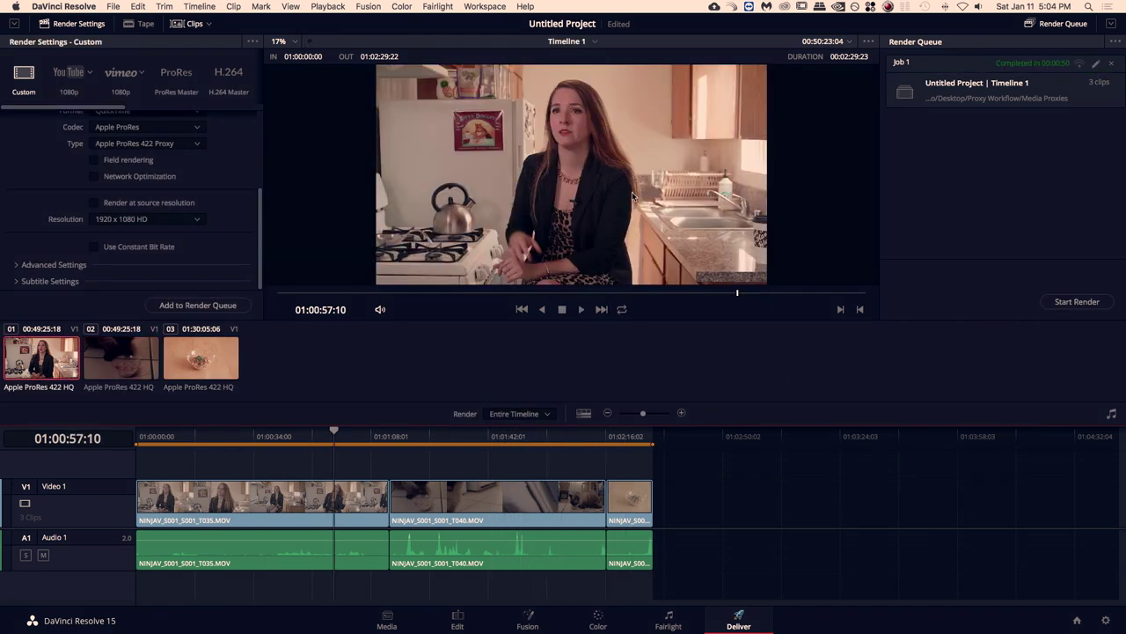
Bring up the Proxy-workflow project in Premiere Pro and open the Media Proxies folder in Finder
key(super+Tab)
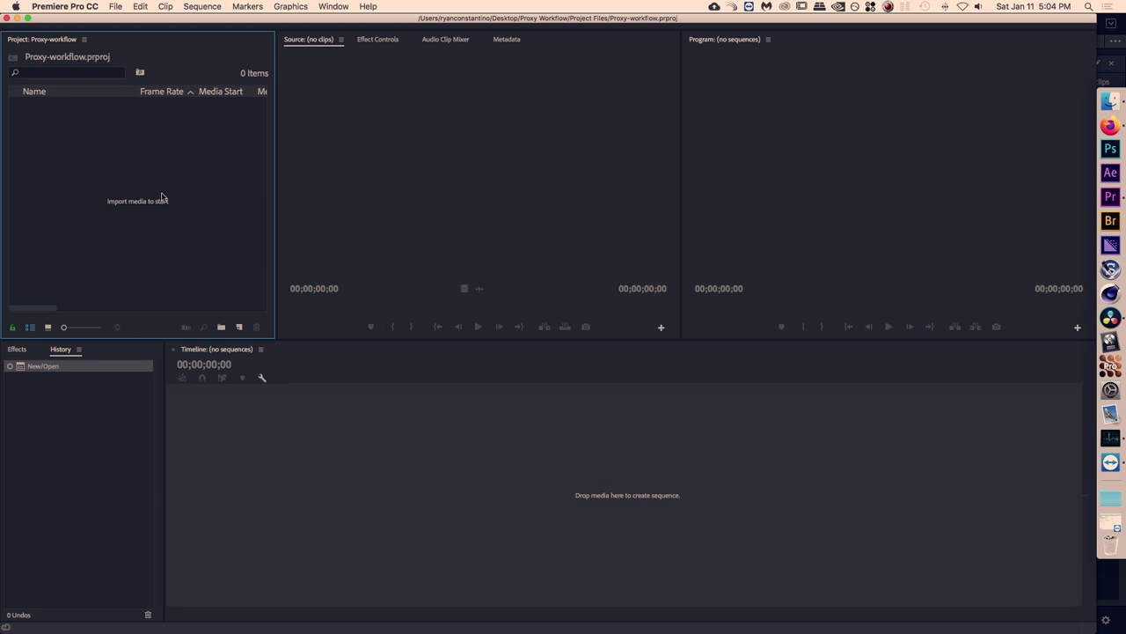
key(super+Tab)
key(super+Tab)
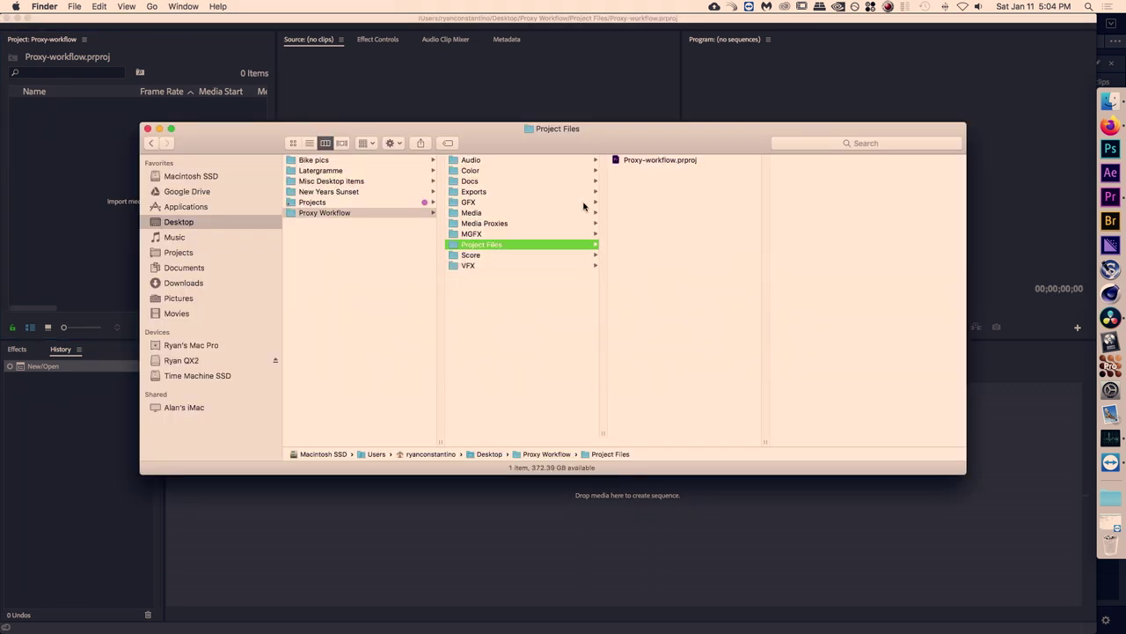
click(528, 202)
click(480, 223)
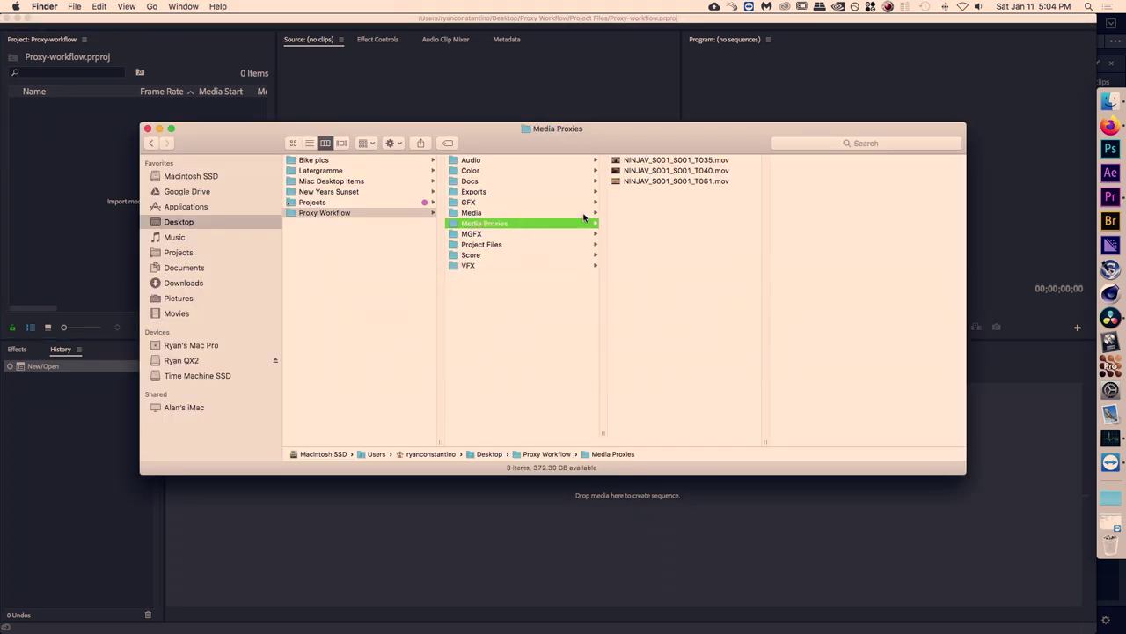
Import all three rendered proxy clips from the Media Proxies folder into the Premiere Pro project and select them there
key(super+a)
click(689, 204)
key(super+a)
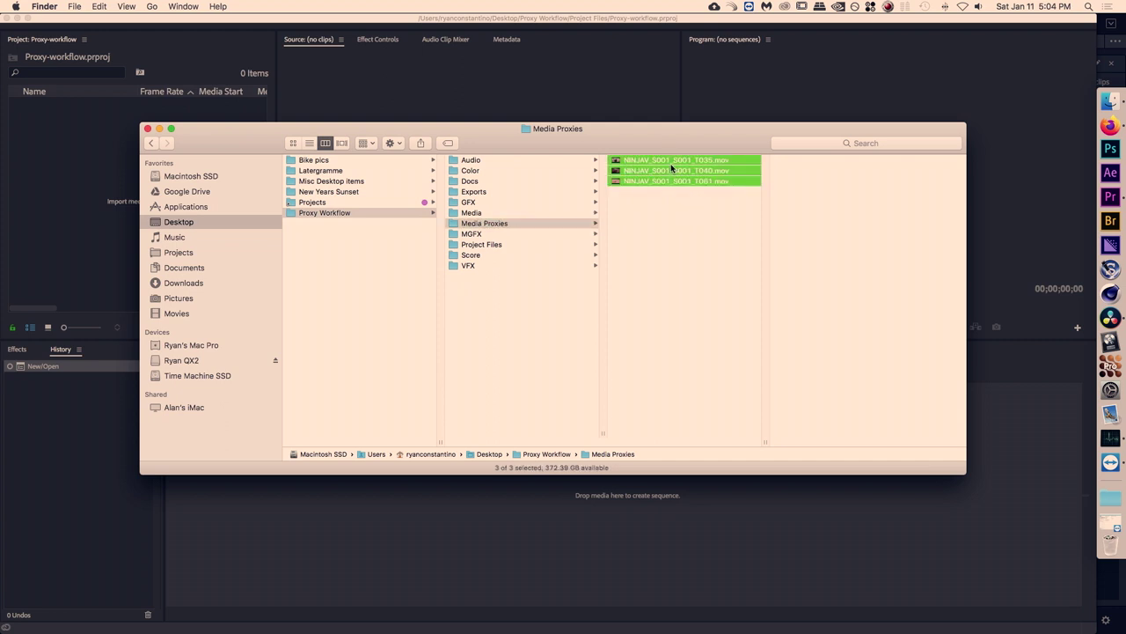
drag(98, 152, 138, 174)
click(113, 134)
shift+click(102, 105)
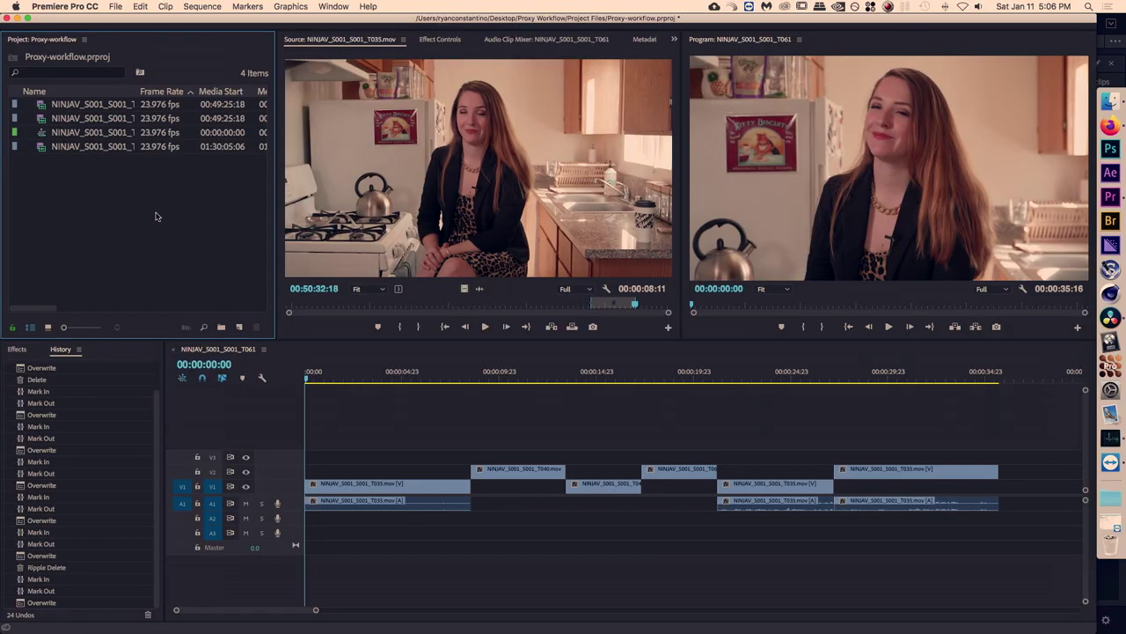
Save the edited Proxy-workflow project and close it
key(super+s)
click(115, 6)
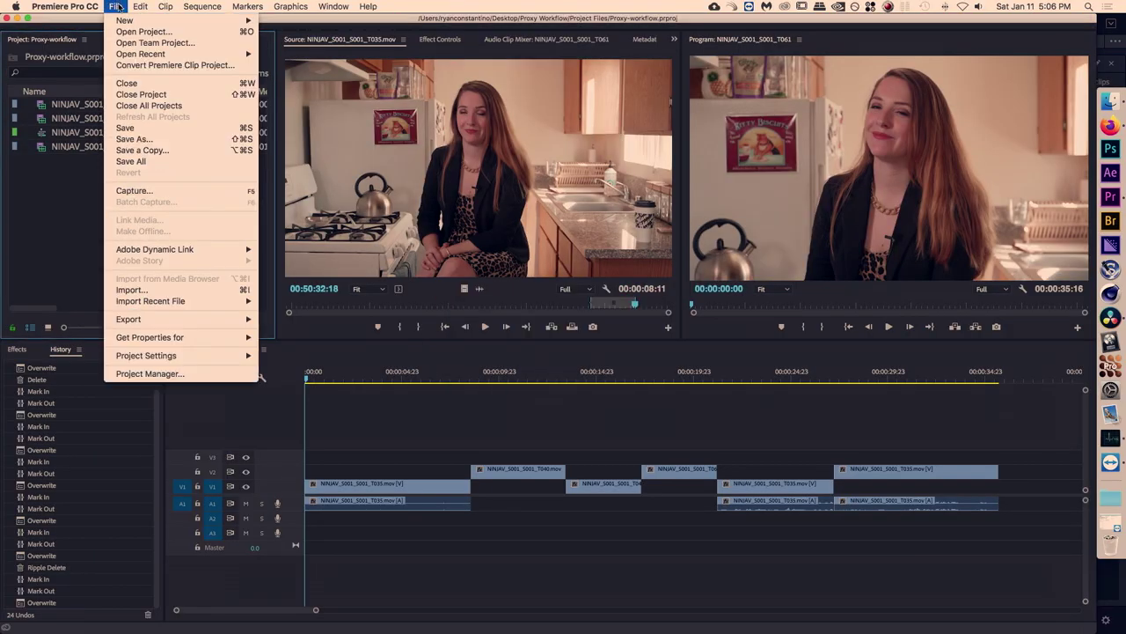
click(157, 93)
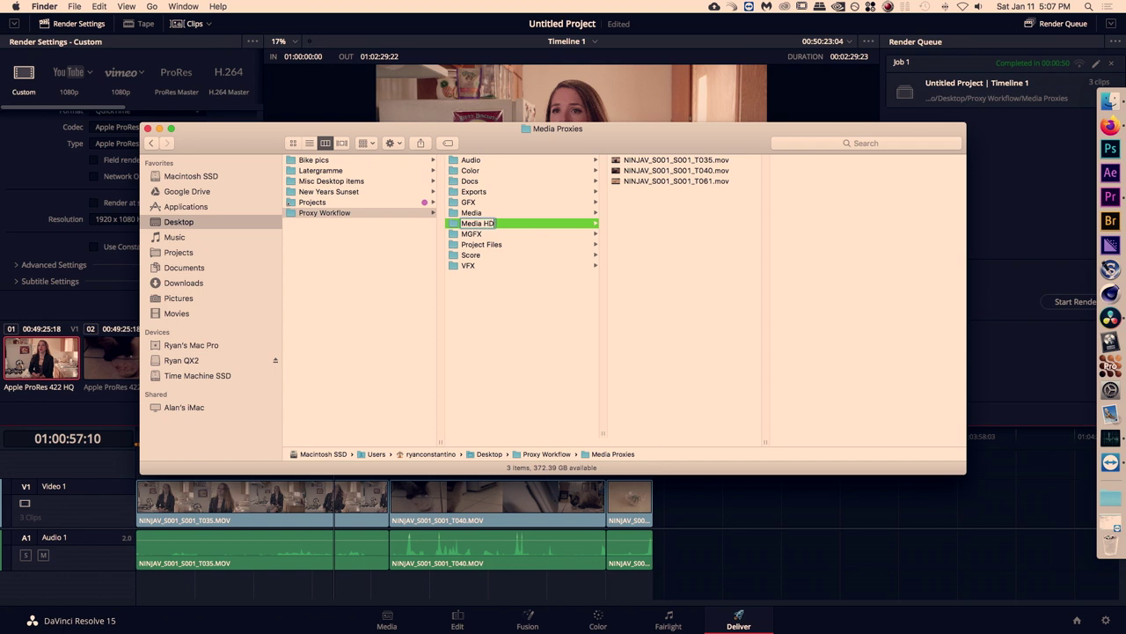
Finish renaming the proxy folder as Media HD in Finder and reopen the recent Proxy-workflow project in Premiere Pro
key(Return)
key(Left)
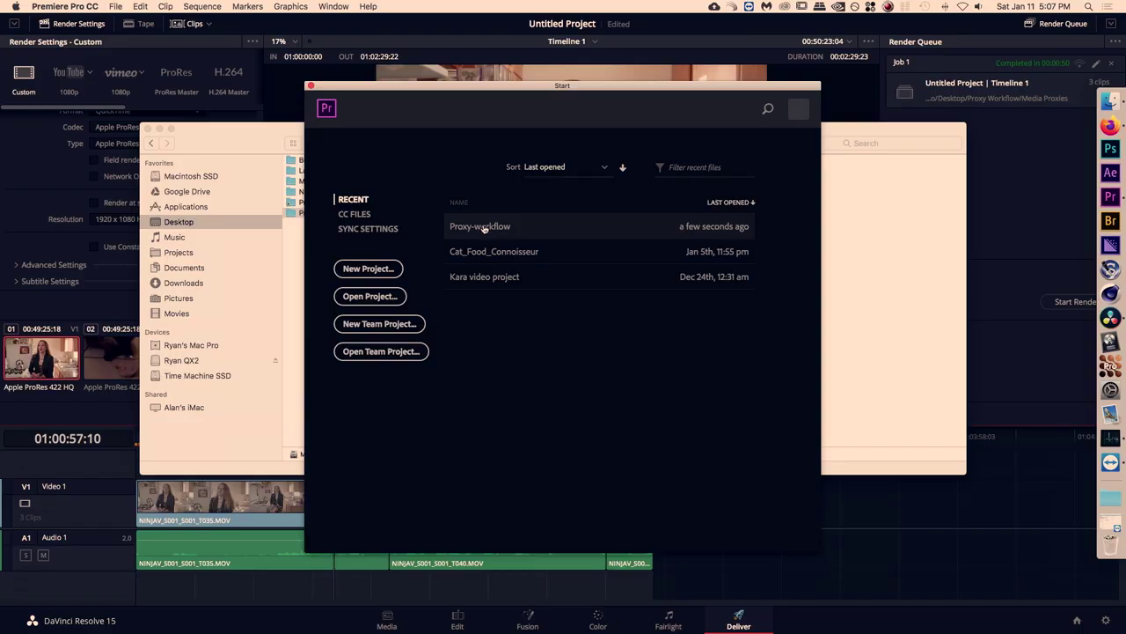
click(483, 228)
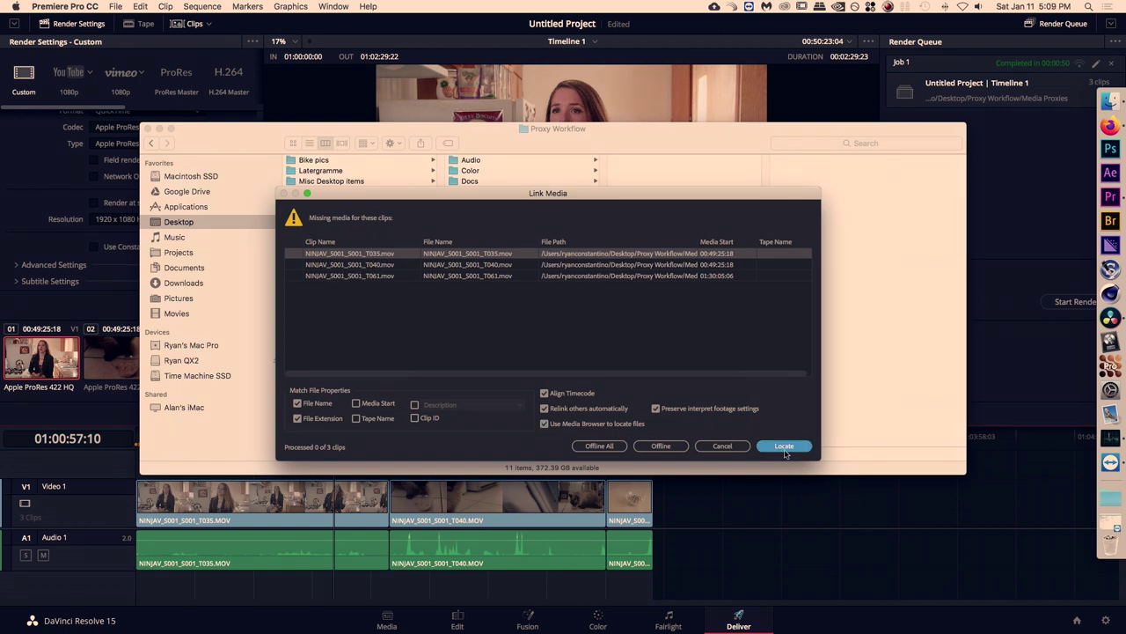
Relink the missing clips to the original camera files in the Media folder and check the program image enlarged
click(784, 446)
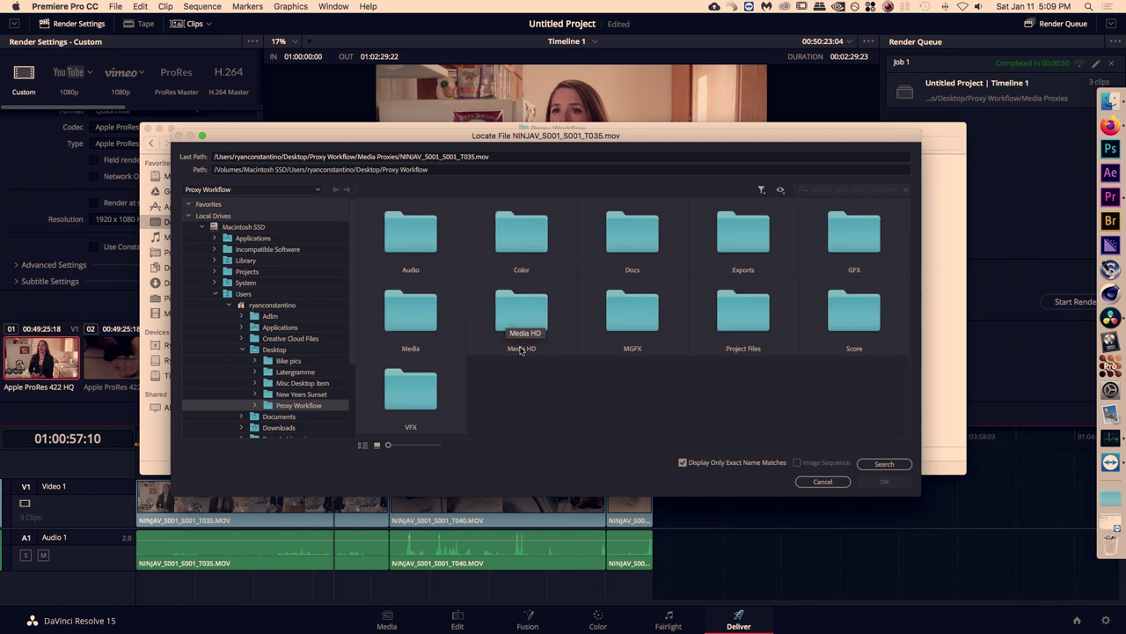
double_click(410, 315)
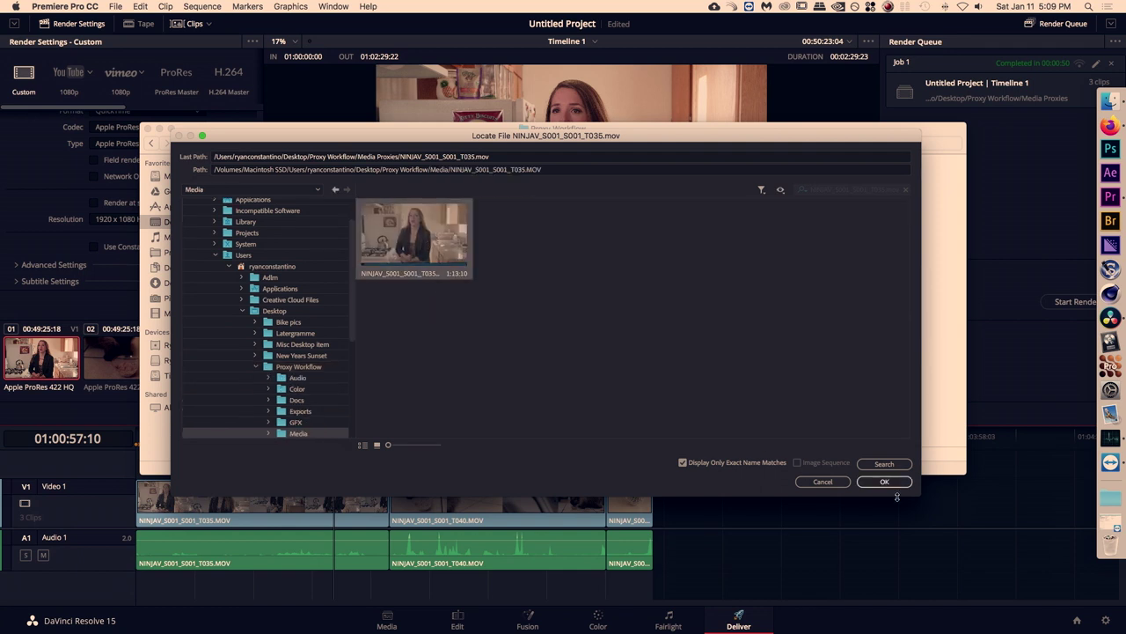
click(887, 482)
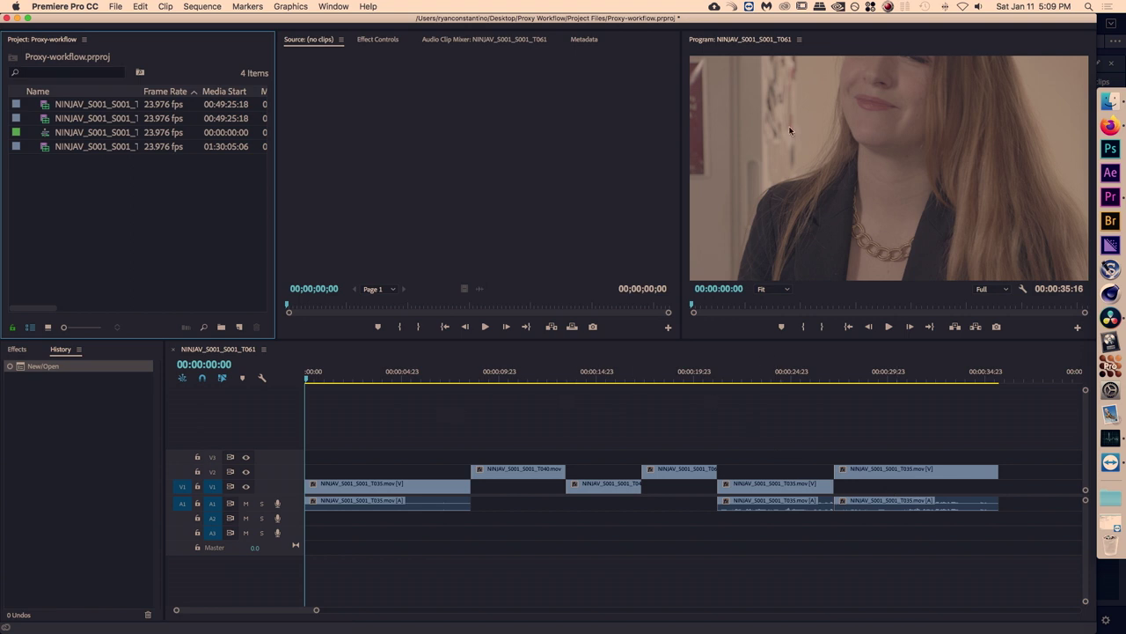
key(grave)
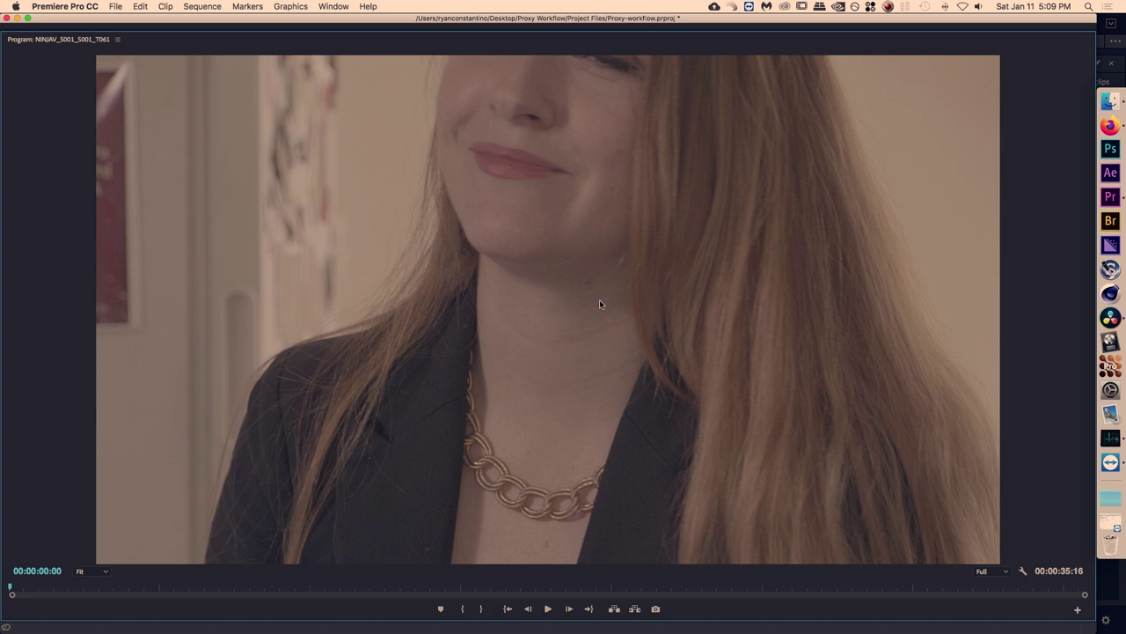
key(grave)
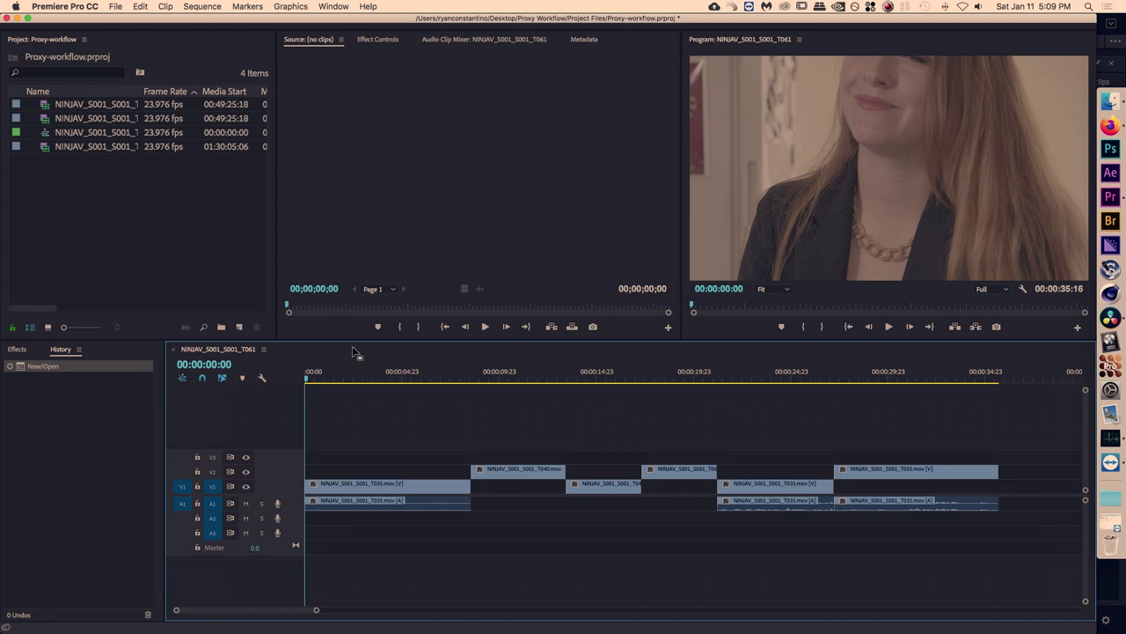
Set the sequence's frame size to 3840 x 2160 and scrub along the timeline to check the framing
click(202, 6)
click(227, 20)
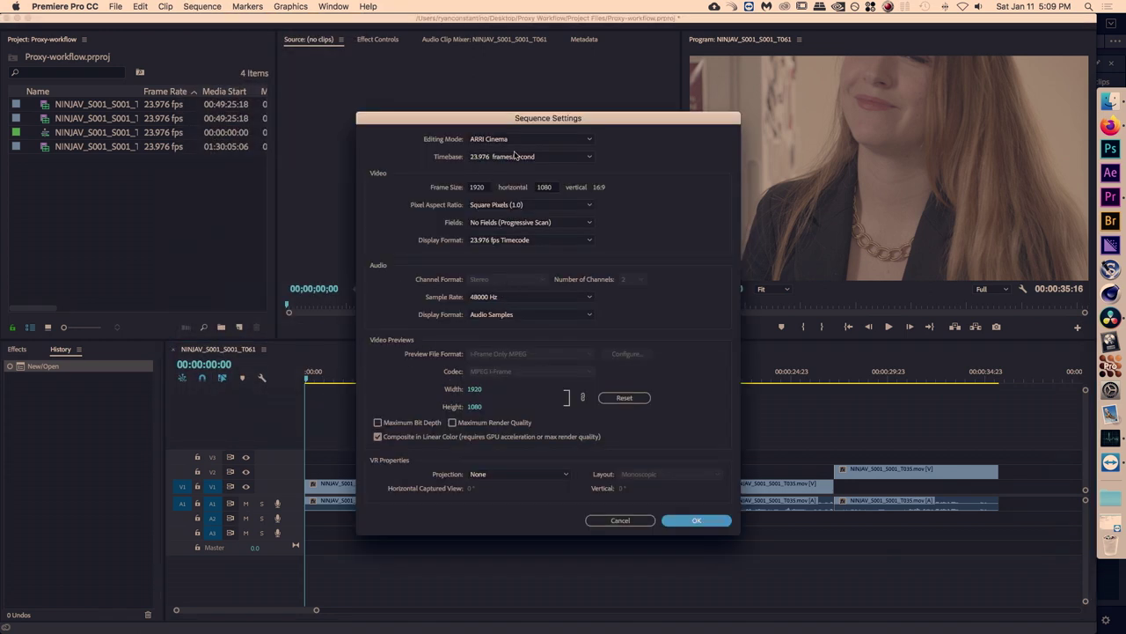
click(516, 156)
click(519, 159)
click(472, 187)
text(3840)
key(Tab)
text(2)
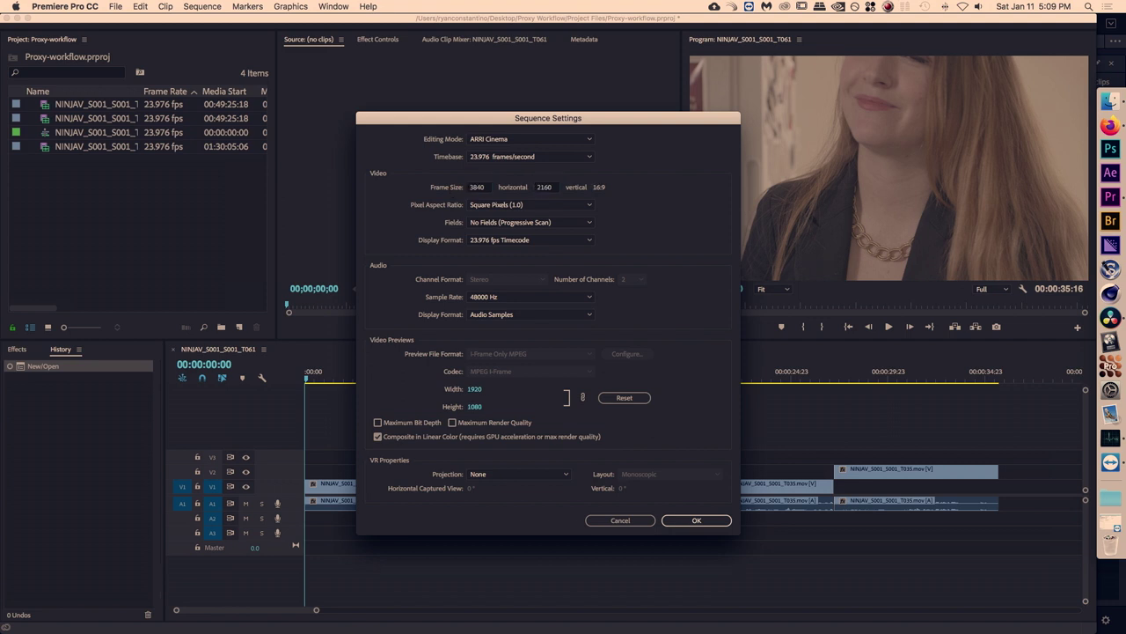
key(Return)
drag(512, 373, 897, 373)
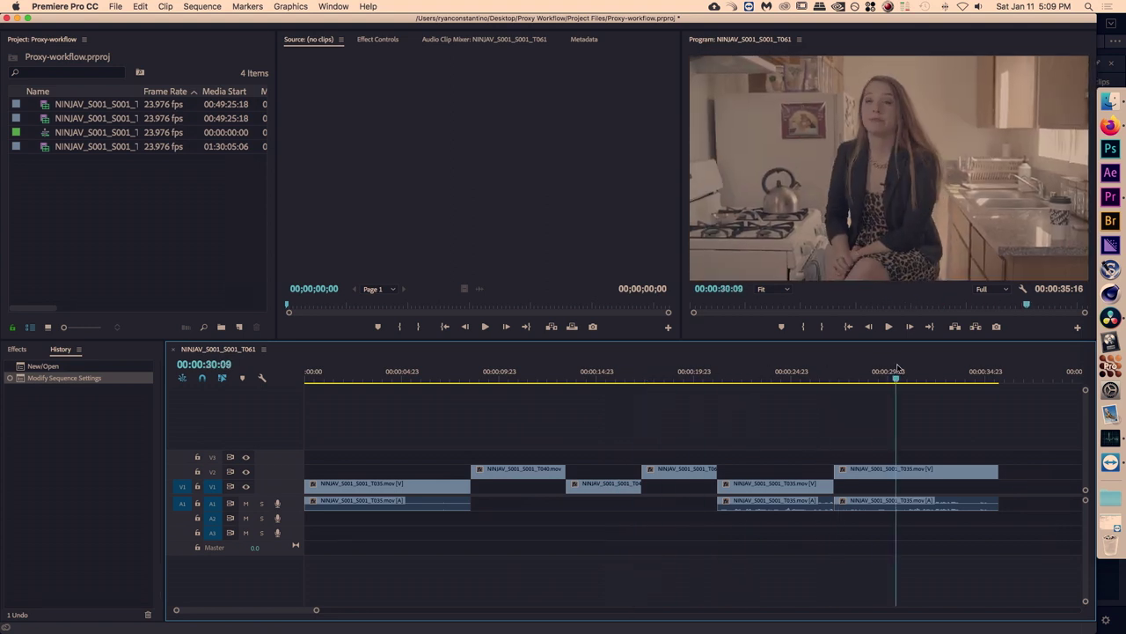
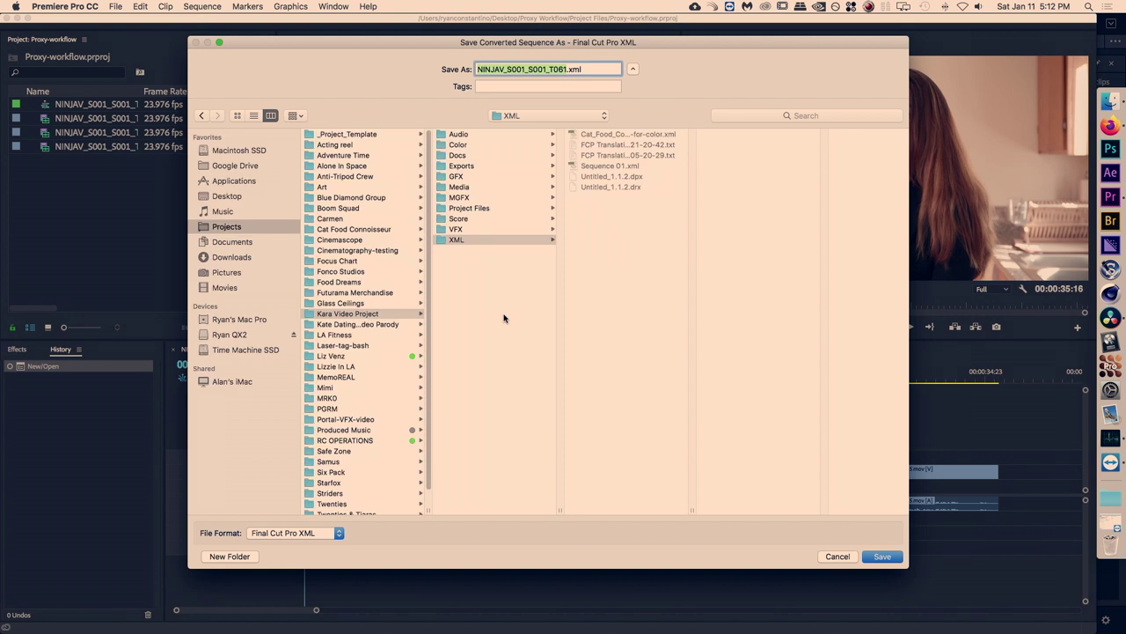
Save the sequence as the Final Cut Pro XML NINJAV_S001_S001_T061.xml in Proxy Workflow's XML folder and open that folder in Finder
click(545, 112)
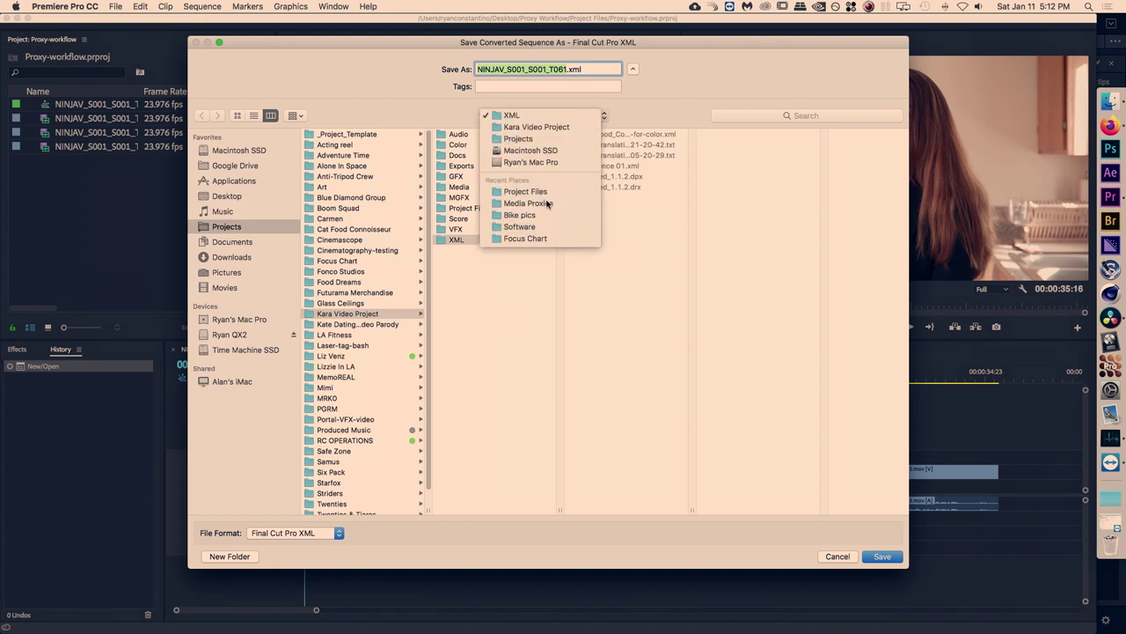
click(543, 192)
click(457, 250)
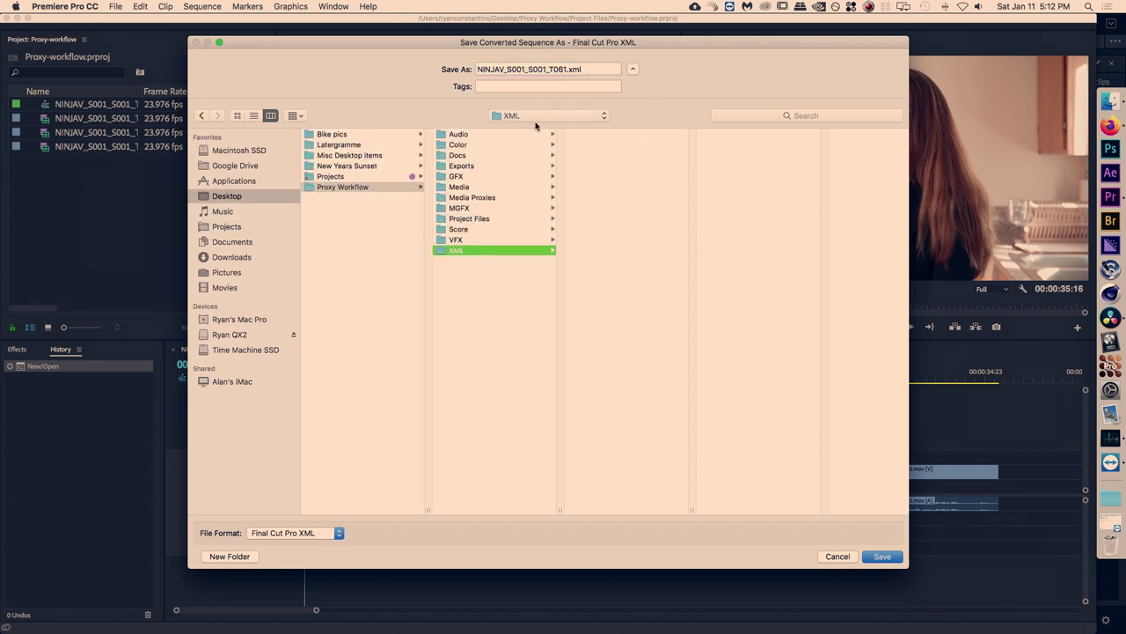
click(882, 558)
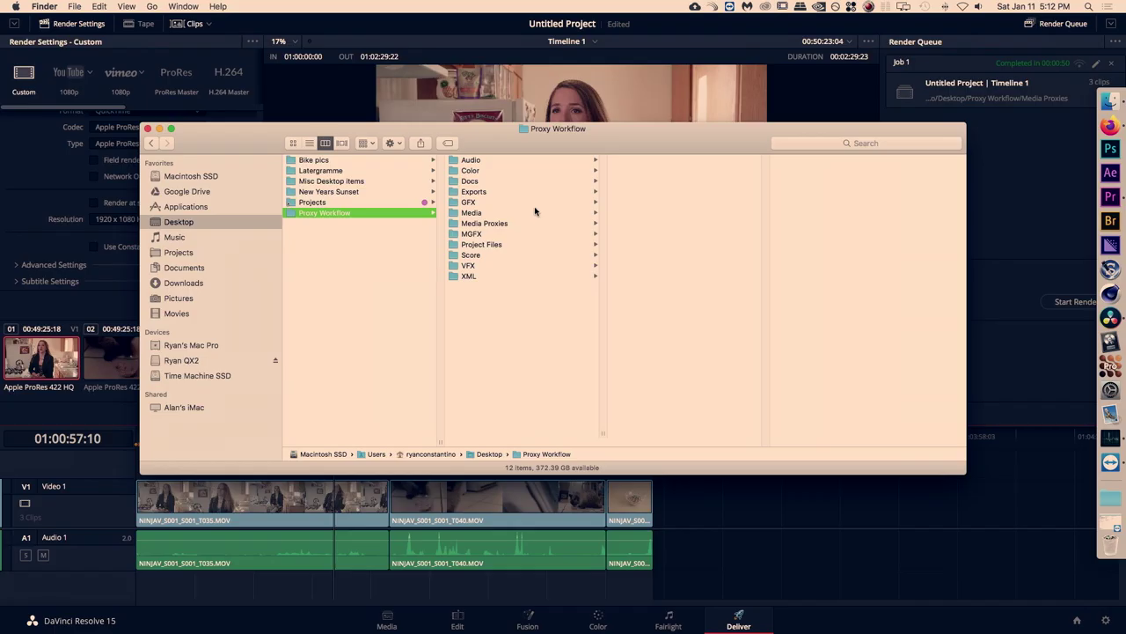
click(512, 276)
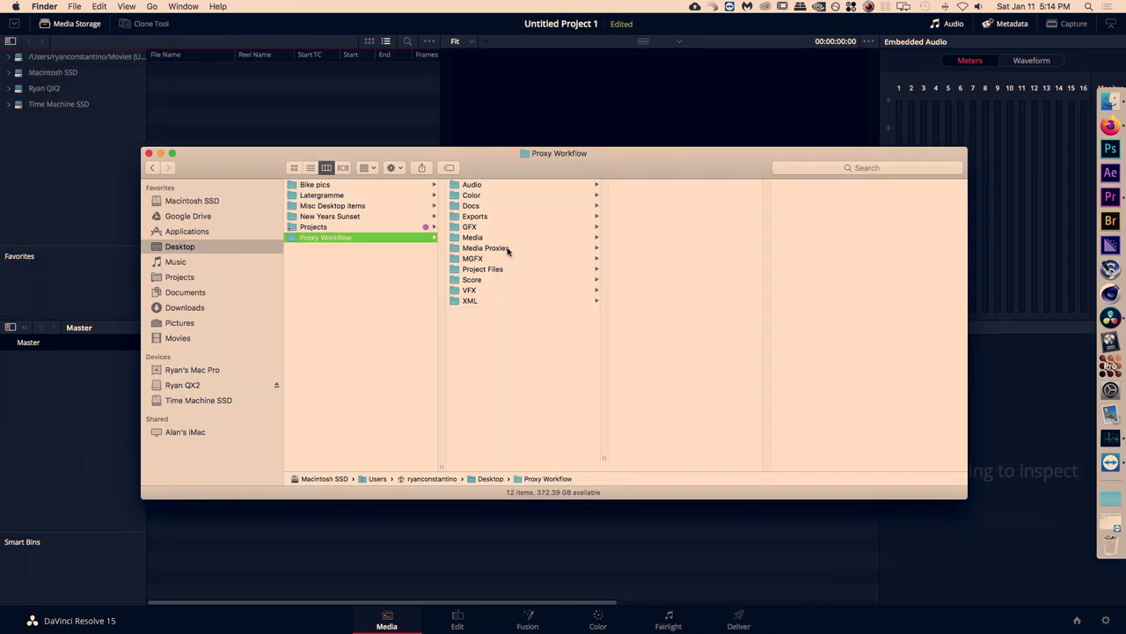
Rename the Media Proxies folder inside Proxy Workflow as Media HD
click(508, 250)
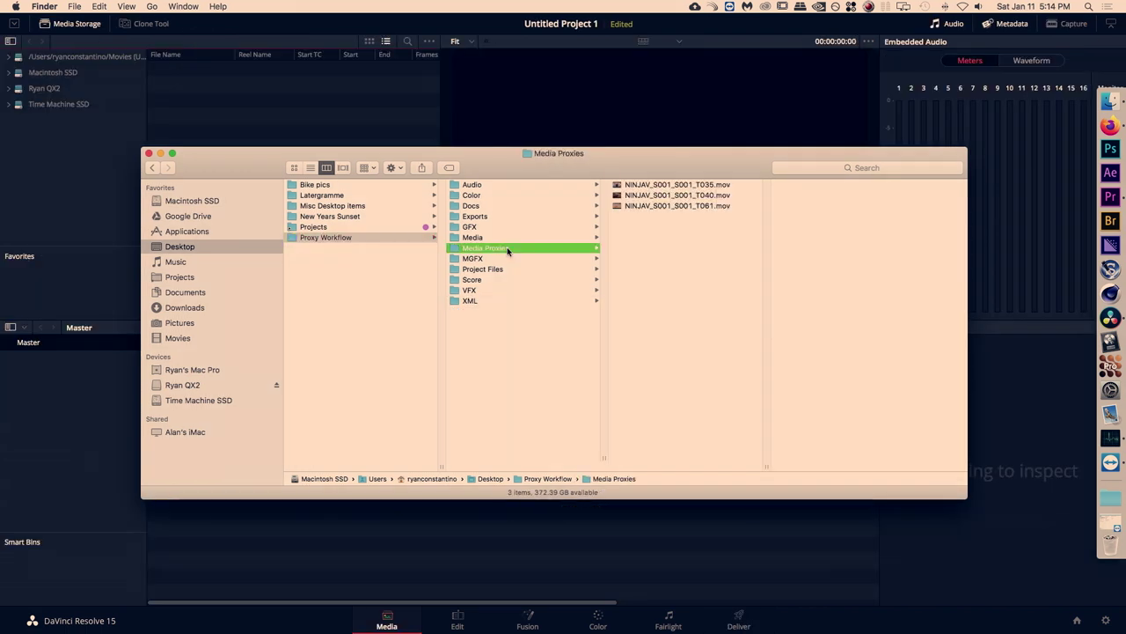
click(508, 250)
key(BackSpace)
key(BackSpace)
key(BackSpace)
key(BackSpace)
key(BackSpace)
key(BackSpace)
key(BackSpace)
text(HD)
key(Return)
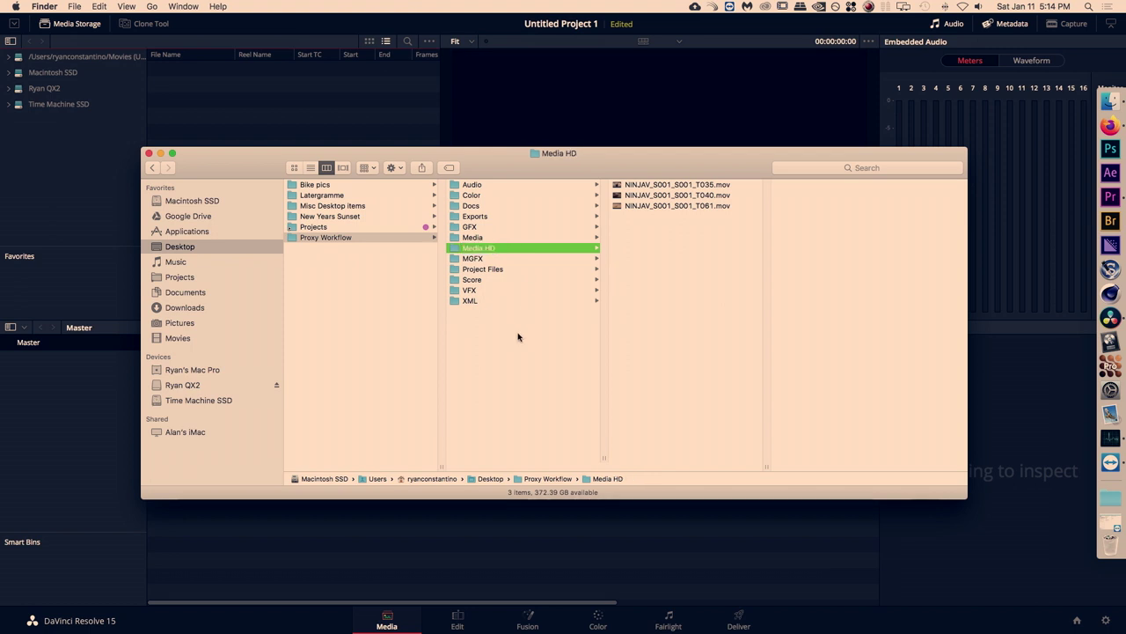
key(Left)
Switch to DaVinci Resolve and import the timeline from NINJAV_S001_S001_T061.xml in the XML folder, accepting the default load settings
click(370, 93)
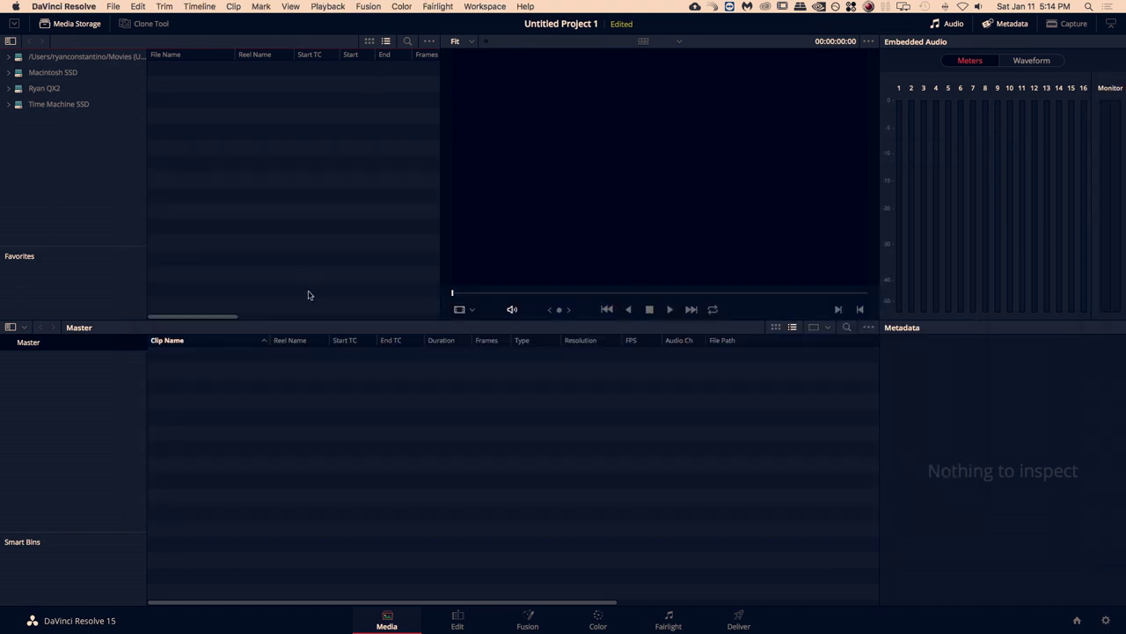
click(114, 6)
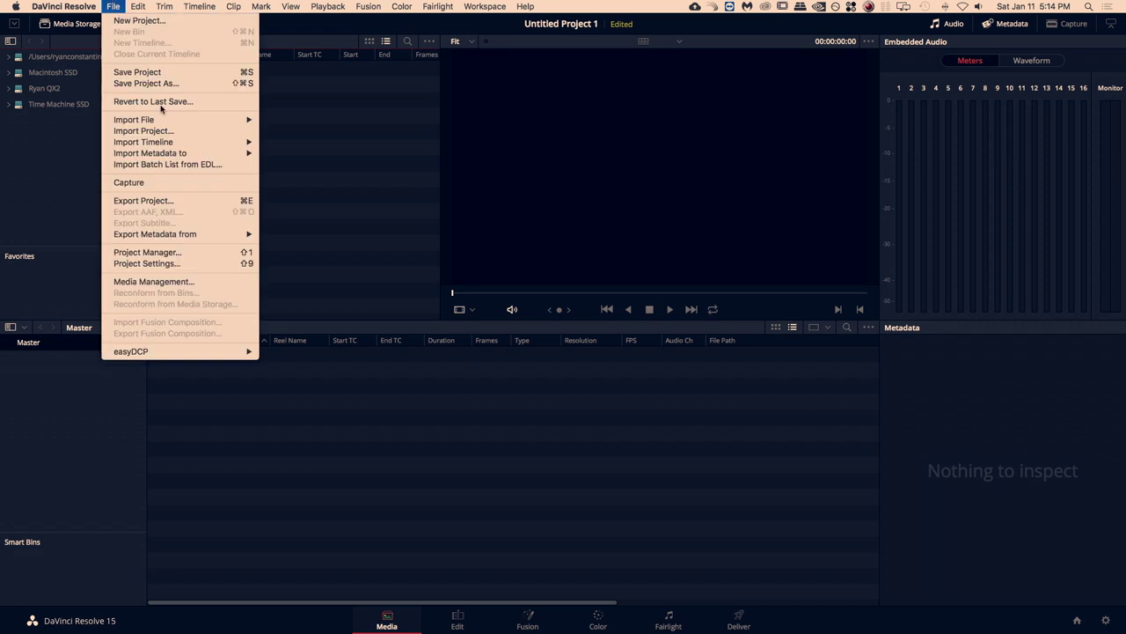
mouse_move(179, 148)
click(339, 143)
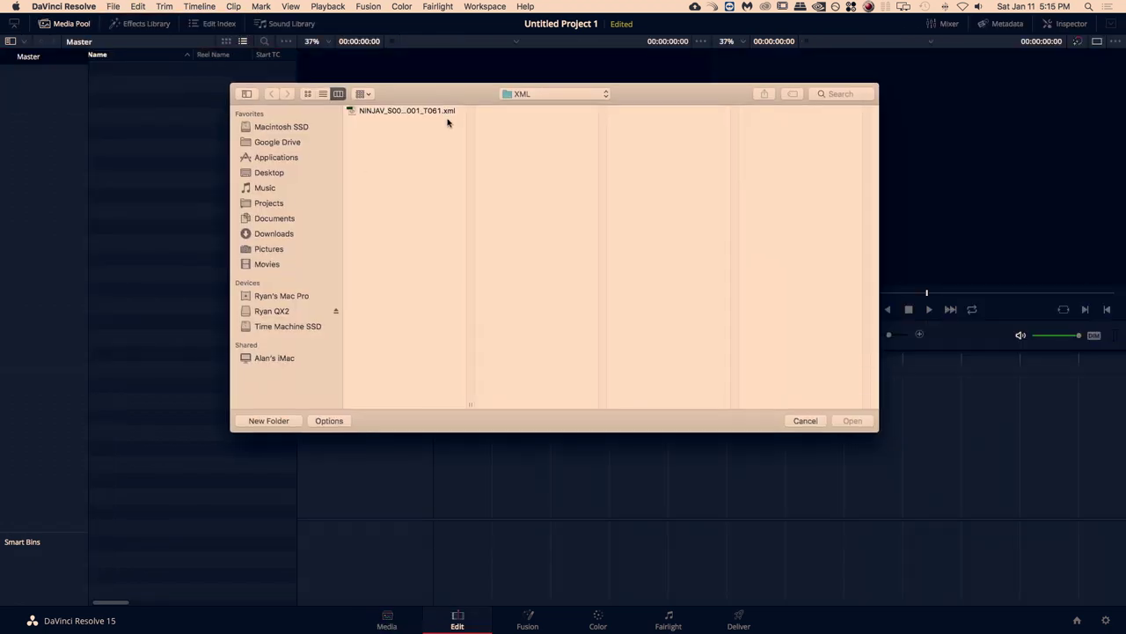
click(448, 110)
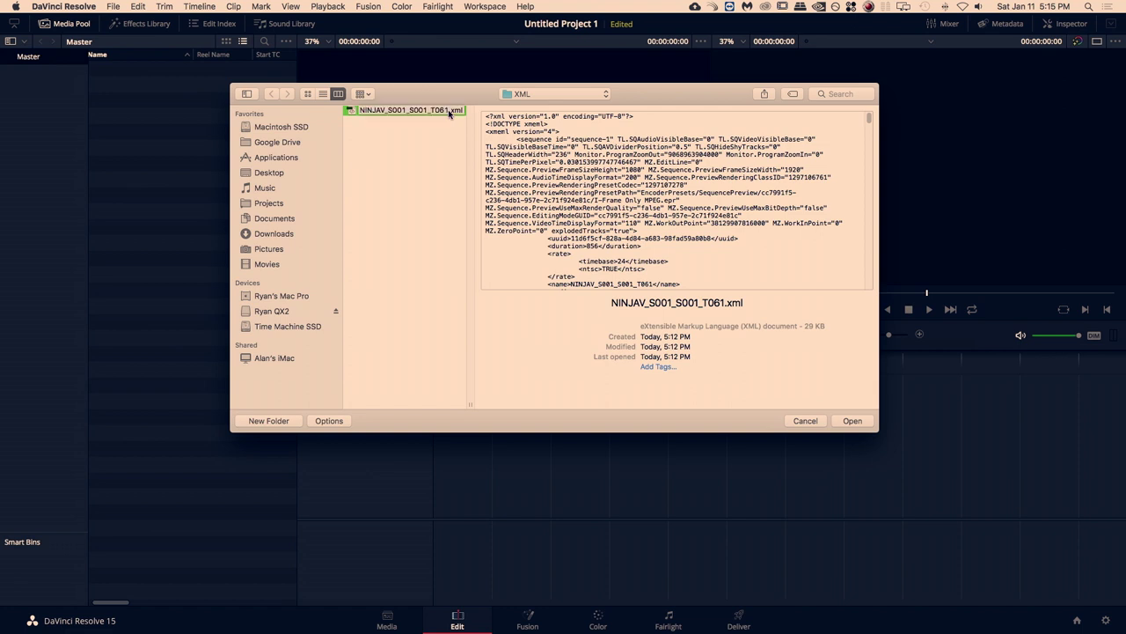
double_click(449, 111)
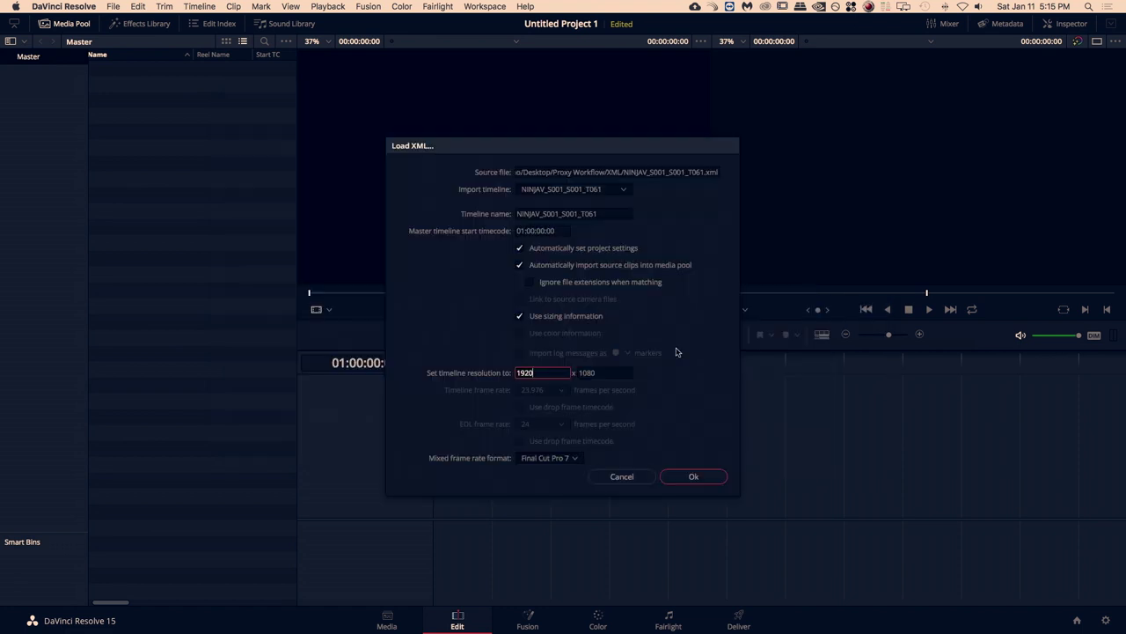
click(693, 477)
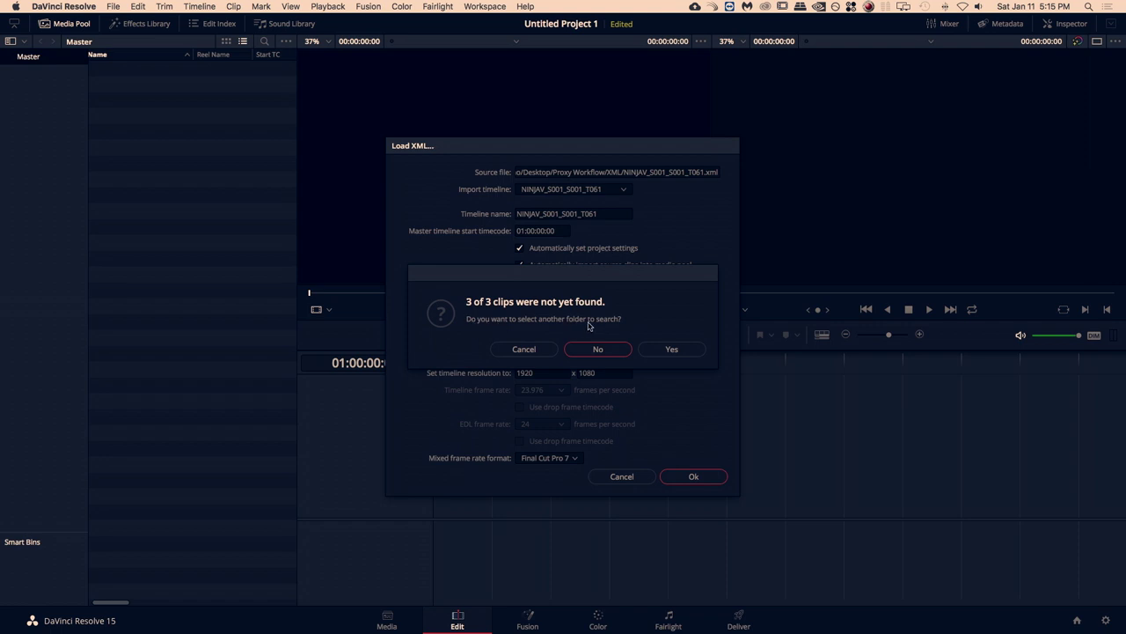
Link the clips not found to the original camera files in Proxy Workflow's Media folder and scrub the imported timeline to check the edit
click(671, 349)
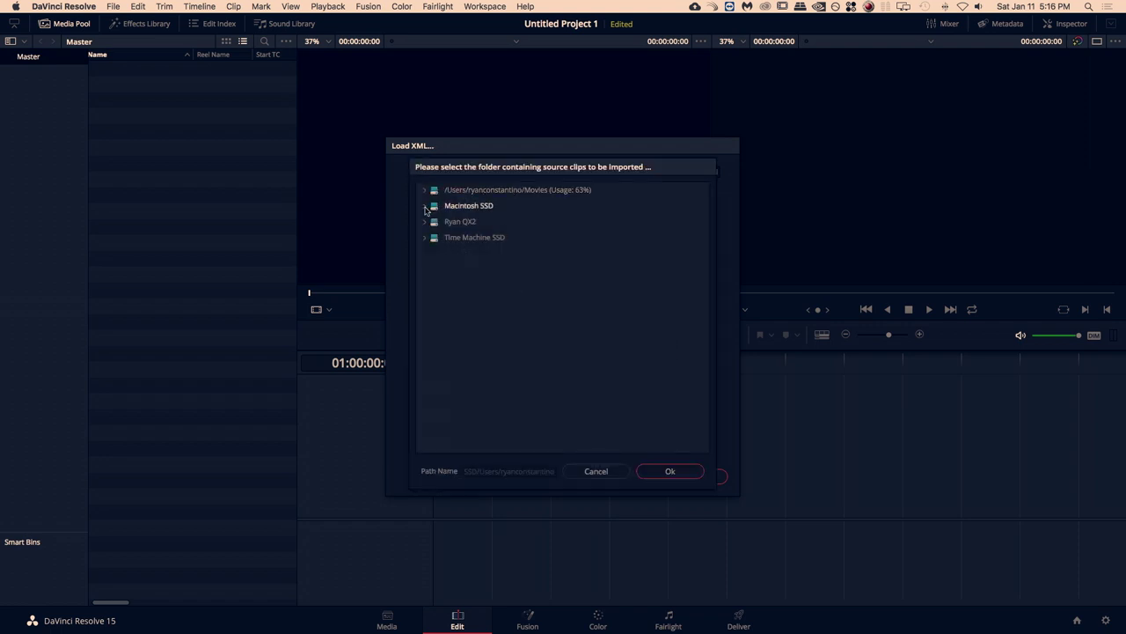
scroll(476, 296, down, 8)
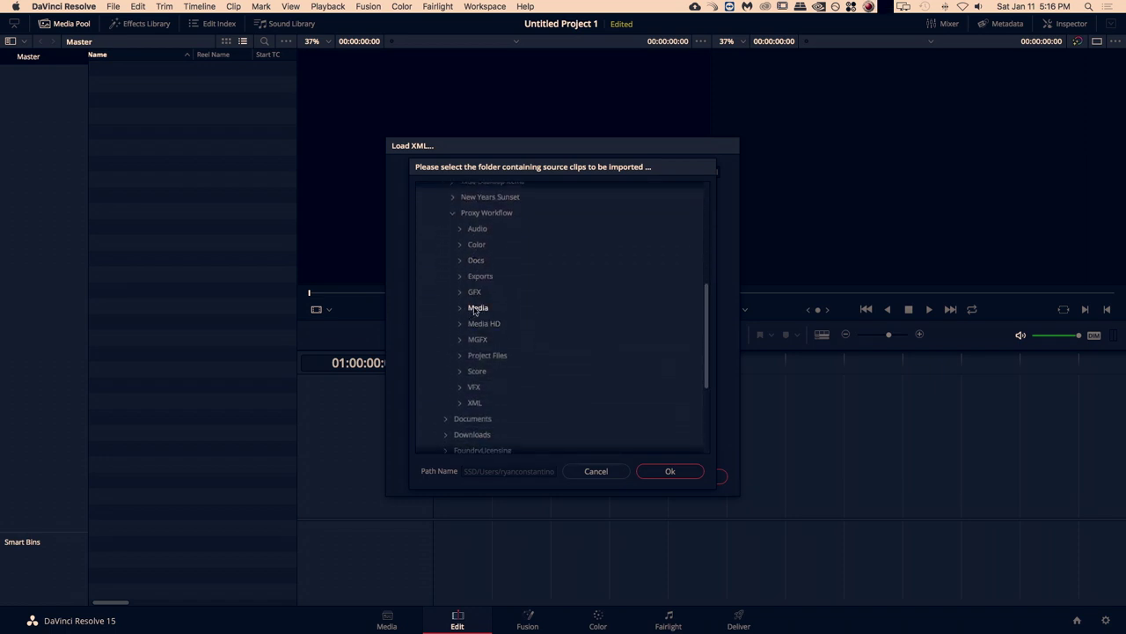
click(476, 309)
click(669, 471)
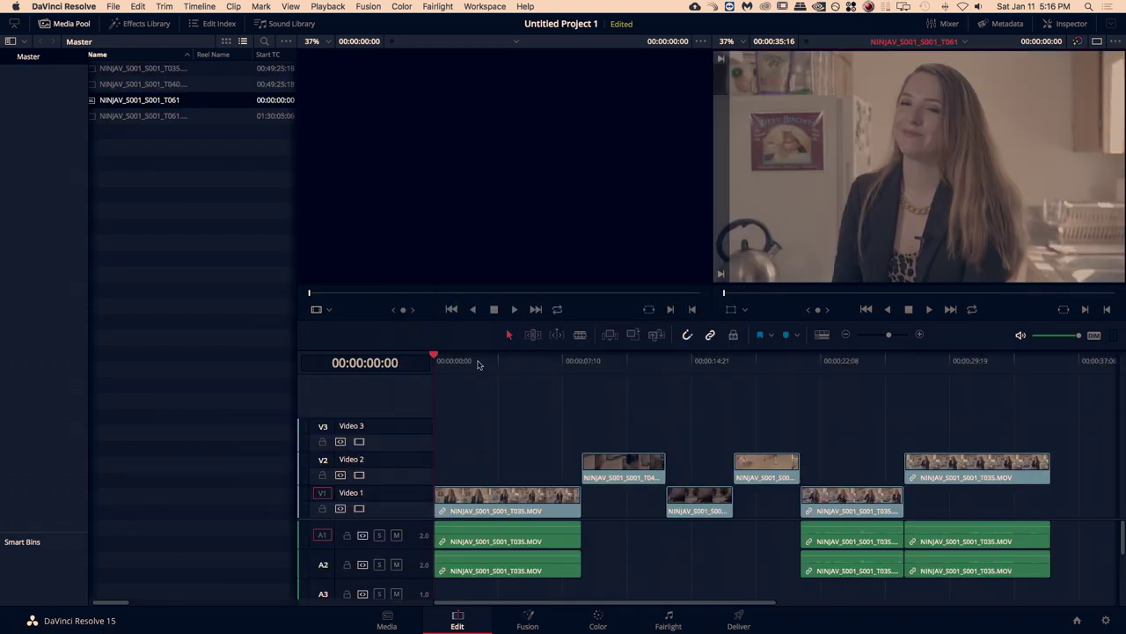
drag(480, 364, 875, 361)
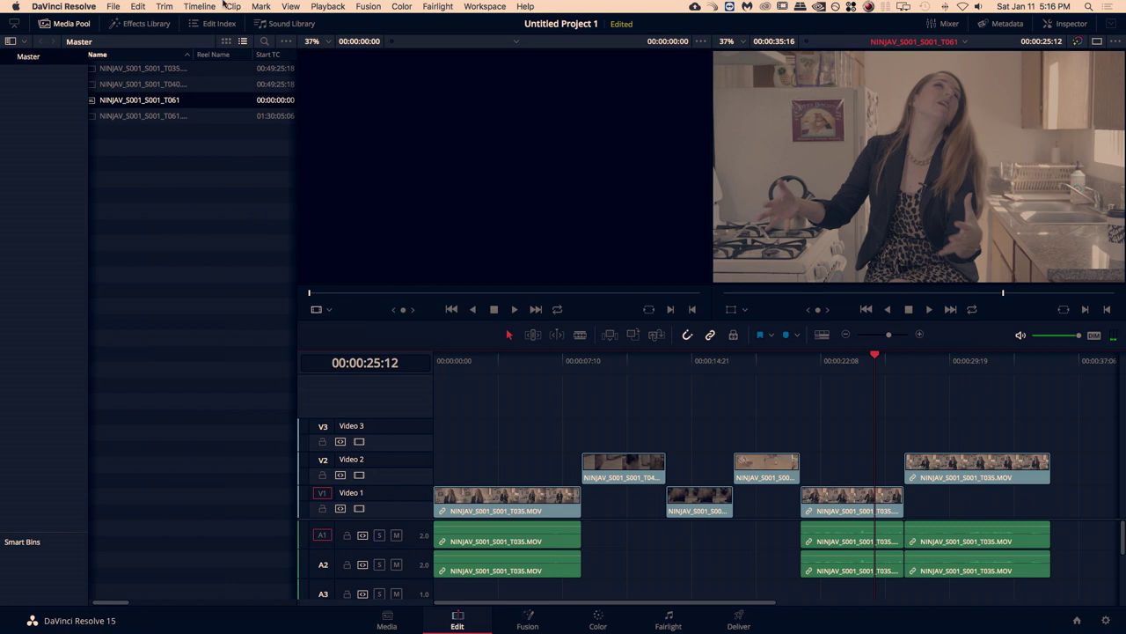
Set the project's timeline resolution to 3840 x 2160 Ultra HD and save the project settings
click(115, 7)
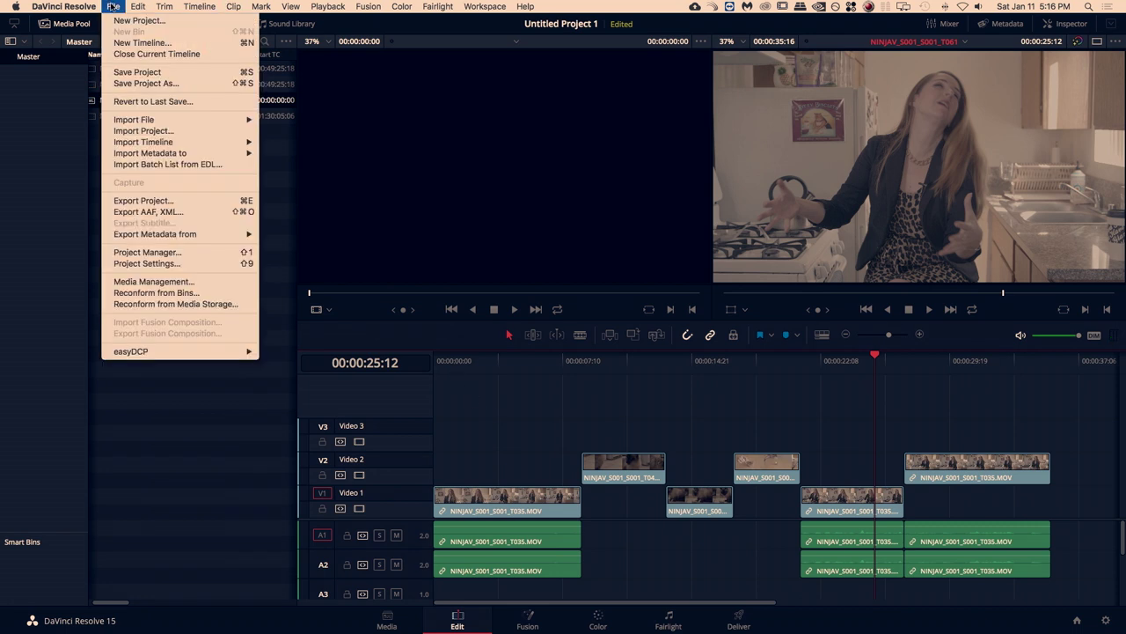
click(162, 263)
click(652, 132)
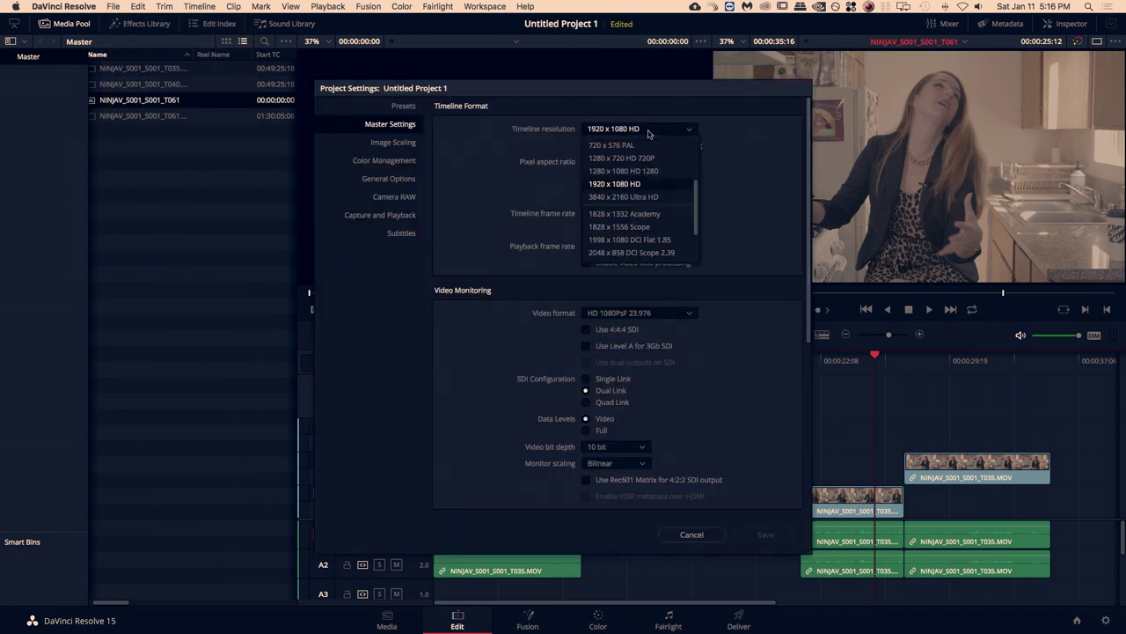
click(623, 197)
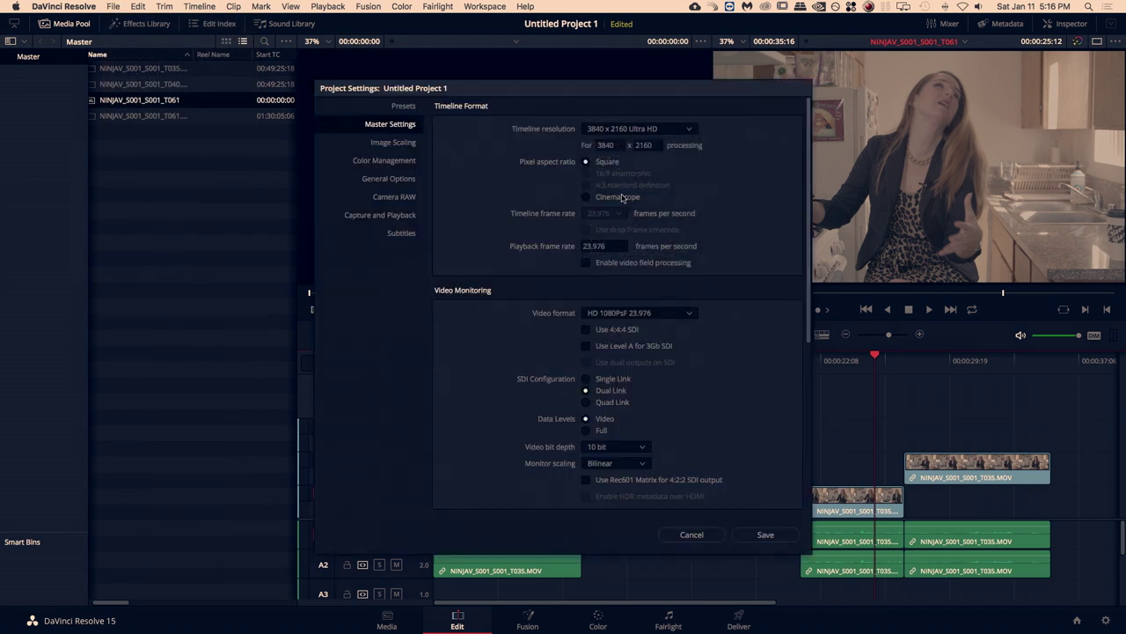
click(764, 535)
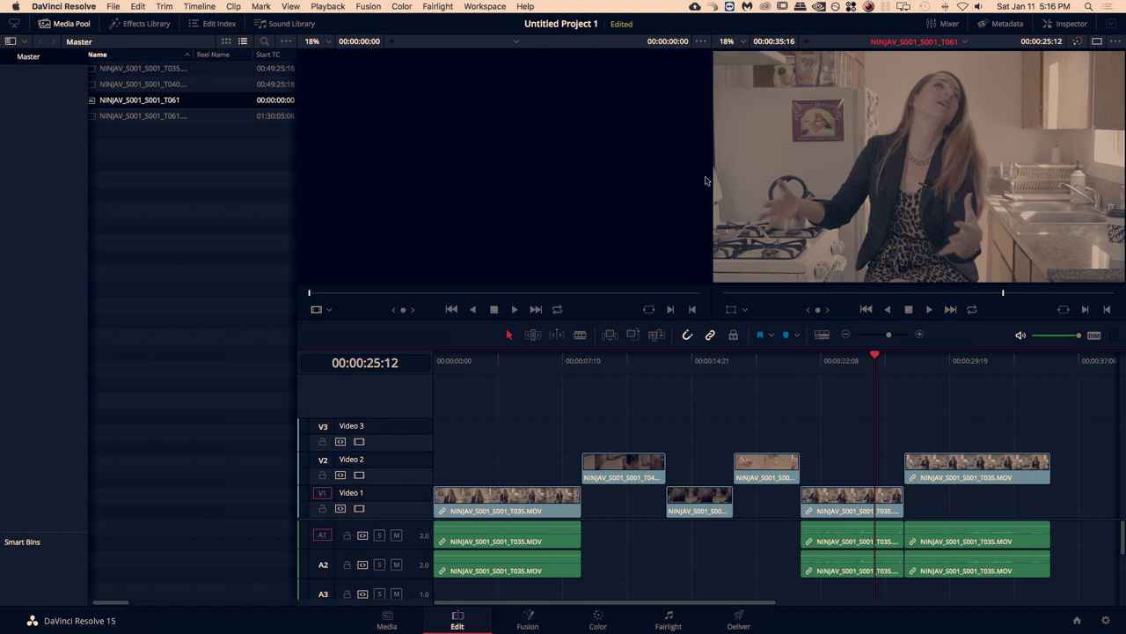
Check the picture at 00:00:24:10 in the timeline and view the edit on the Color and Deliver pages
click(857, 365)
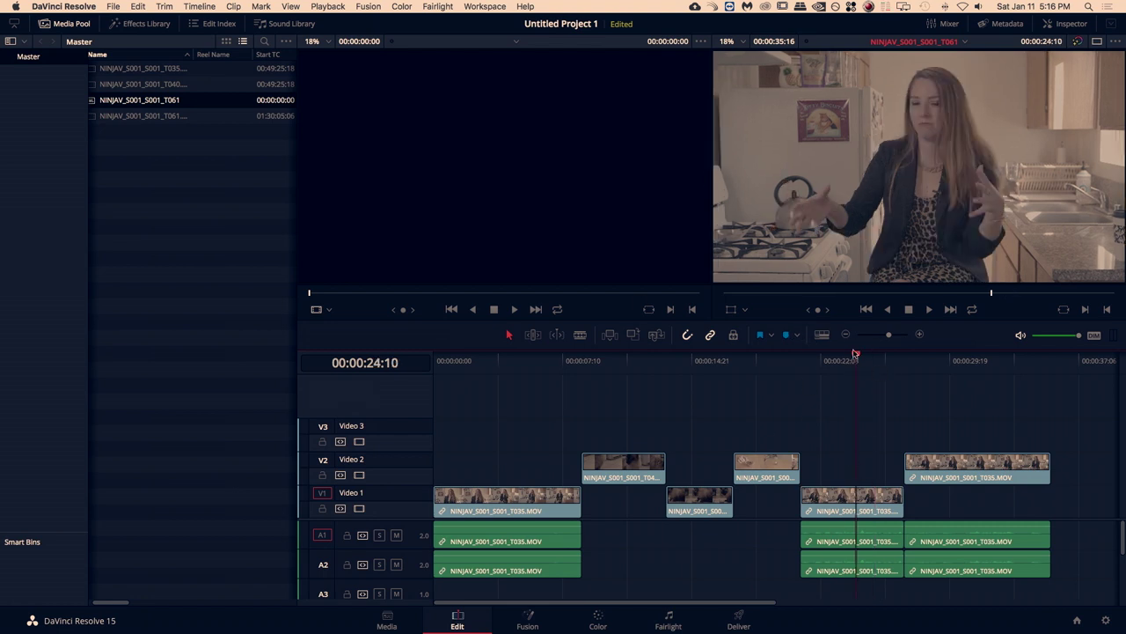
click(597, 621)
click(738, 620)
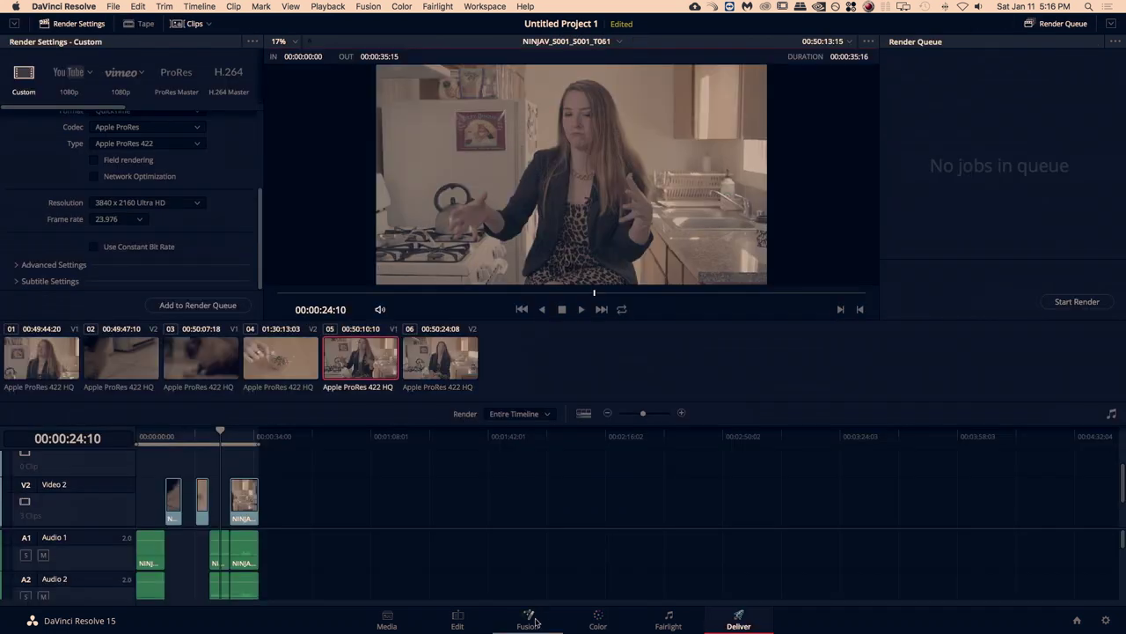